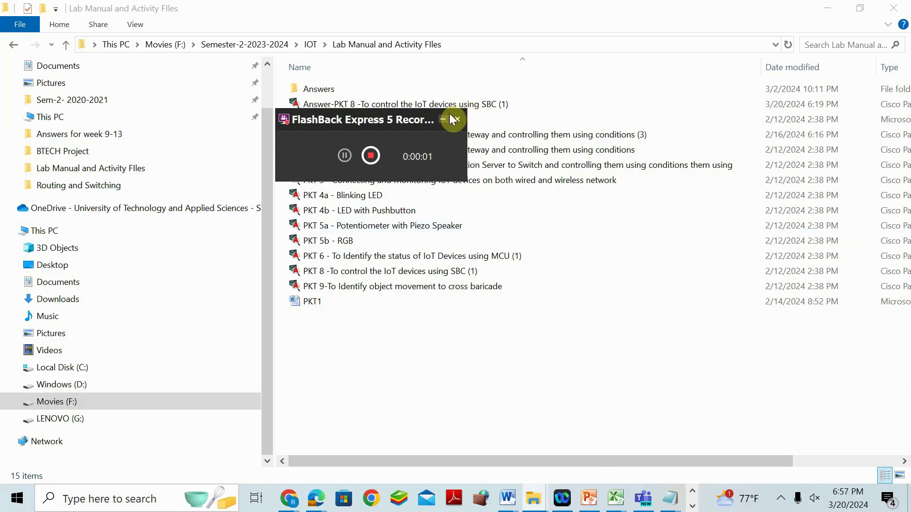
Step: Select the 'PKT 8 -To control the IoT devices using SBC (1)' file in the Lab Manual and Activity Files folder
{"action": "left_click", "coordinate": [446, 120]}
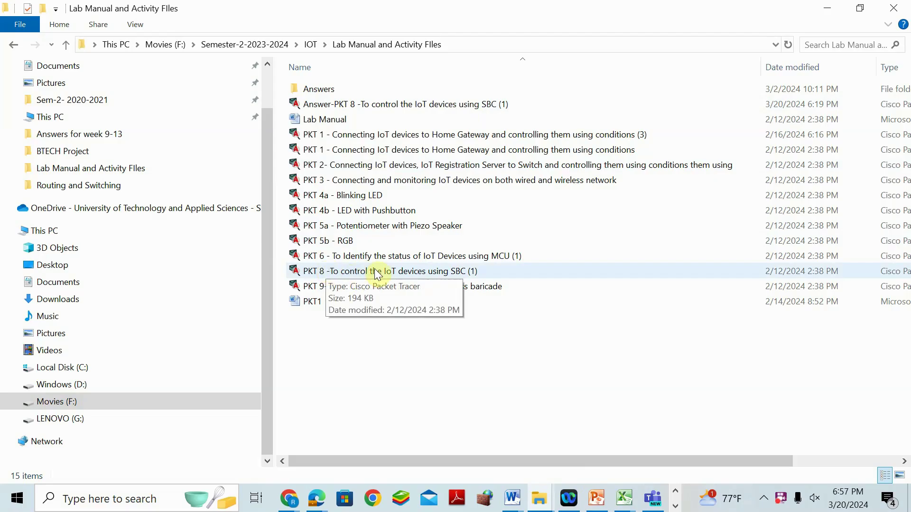
{"action": "left_click", "coordinate": [675, 507]}
{"action": "left_click", "coordinate": [406, 272]}
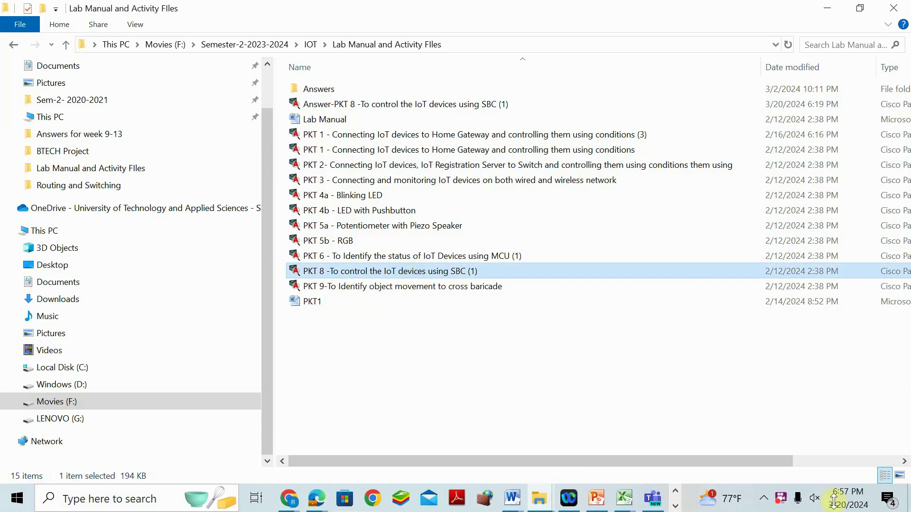
Step: Unmute the speaker and raise the volume to 100
{"action": "left_click", "coordinate": [816, 498]}
{"action": "left_click", "coordinate": [804, 464]}
{"action": "left_click_drag", "start_coordinate": [804, 464], "coordinate": [873, 462]}
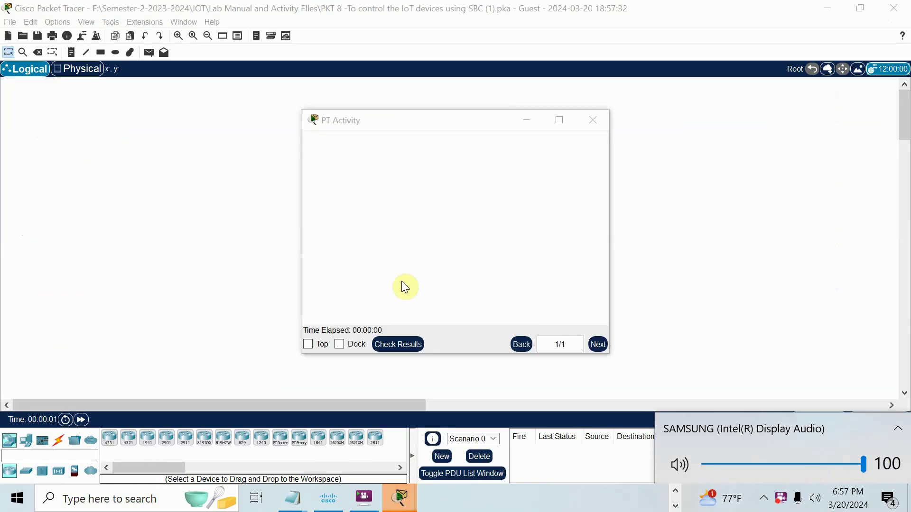
Step: Replace the Guest user profile with the student's name and e-mail address and confirm
{"action": "mouse_move", "coordinate": [411, 502]}
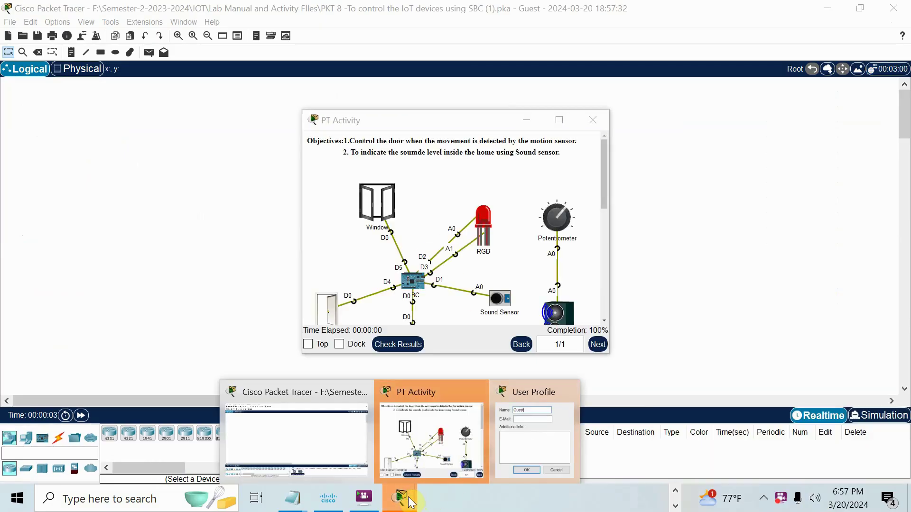
{"action": "left_click", "coordinate": [509, 401]}
{"action": "double_click", "coordinate": [442, 182]}
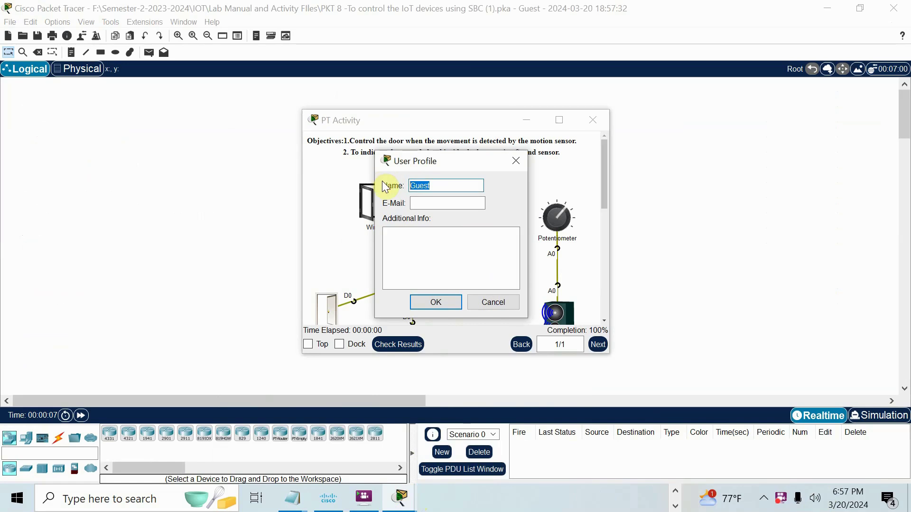
{"action": "type", "text": "Rajesh"}
{"action": "left_click", "coordinate": [426, 204]}
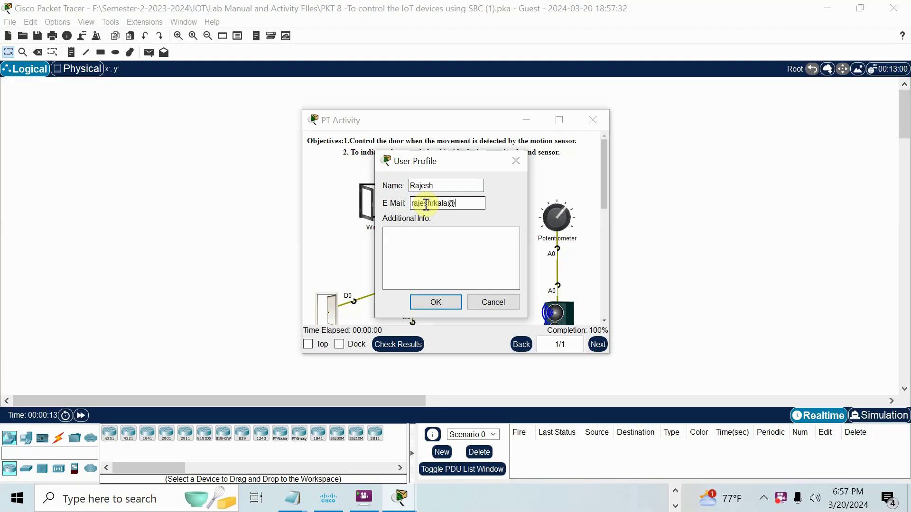
{"action": "left_click", "coordinate": [430, 304]}
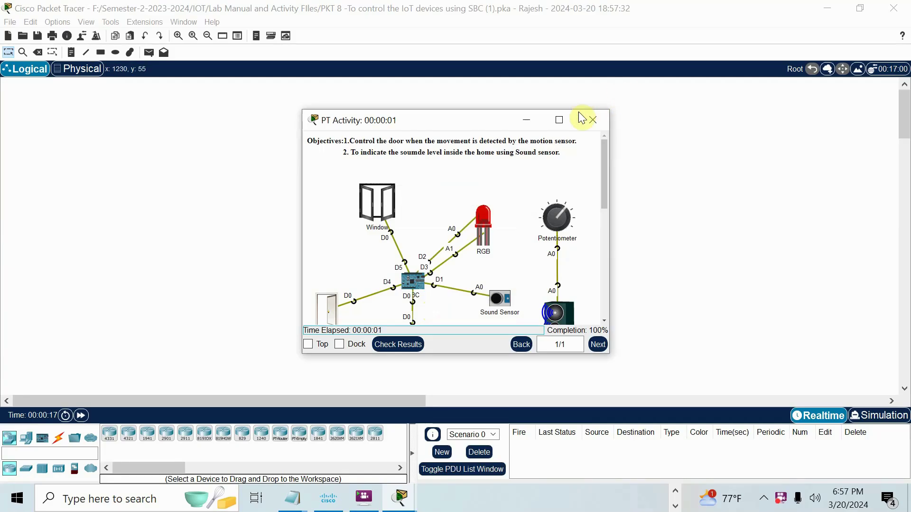
Step: Maximize the PT Activity window to show the objectives, wiring diagram and seven-step instructions
{"action": "left_click", "coordinate": [561, 120]}
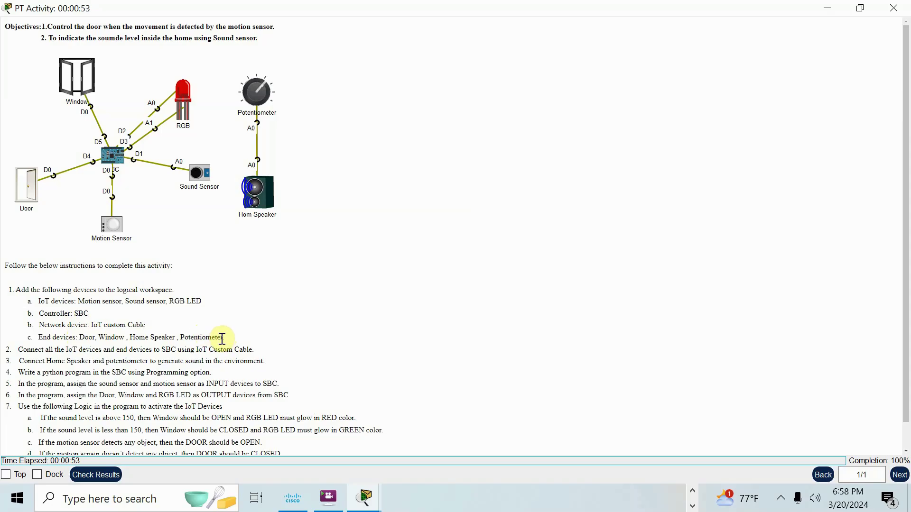
Step: Minimize the activity window and open 'Answer-PKT 8 -To control the IoT devices using SBC (1)' from the folder
{"action": "left_click", "coordinate": [828, 9]}
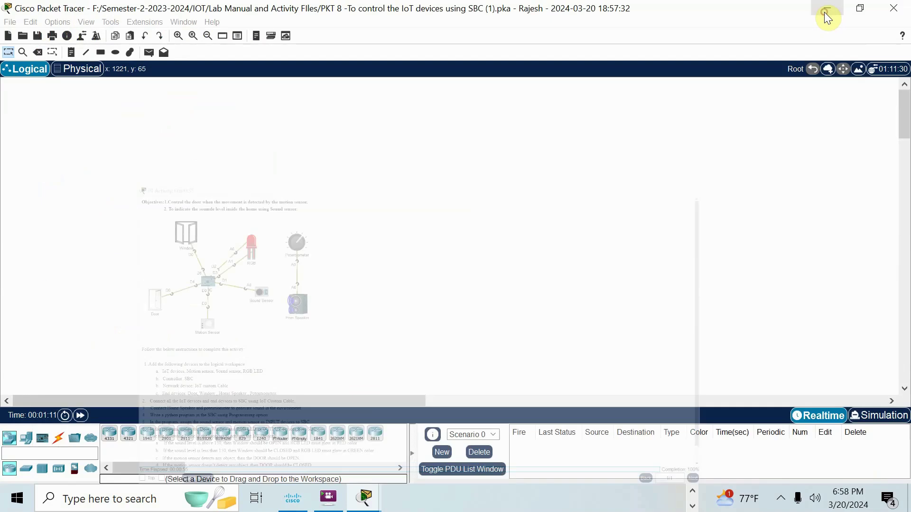
{"action": "left_click", "coordinate": [693, 492]}
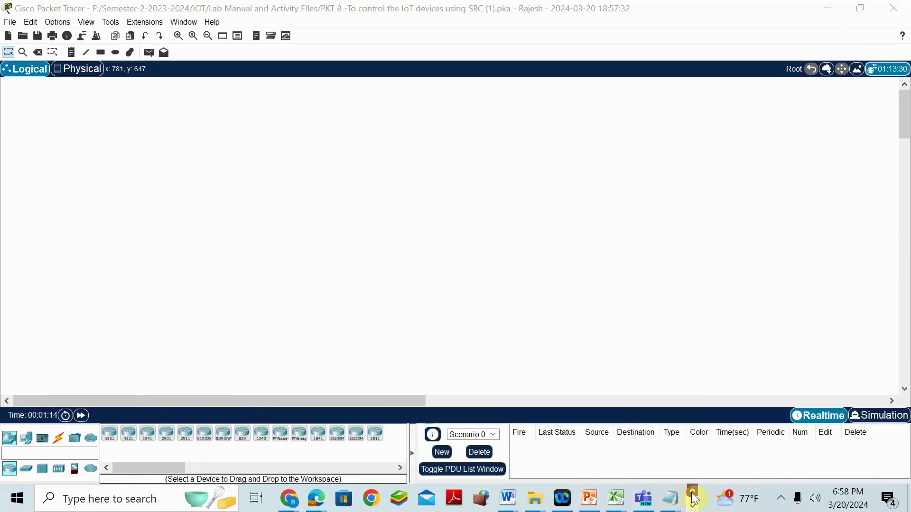
{"action": "left_click", "coordinate": [538, 505]}
{"action": "left_click", "coordinate": [488, 394]}
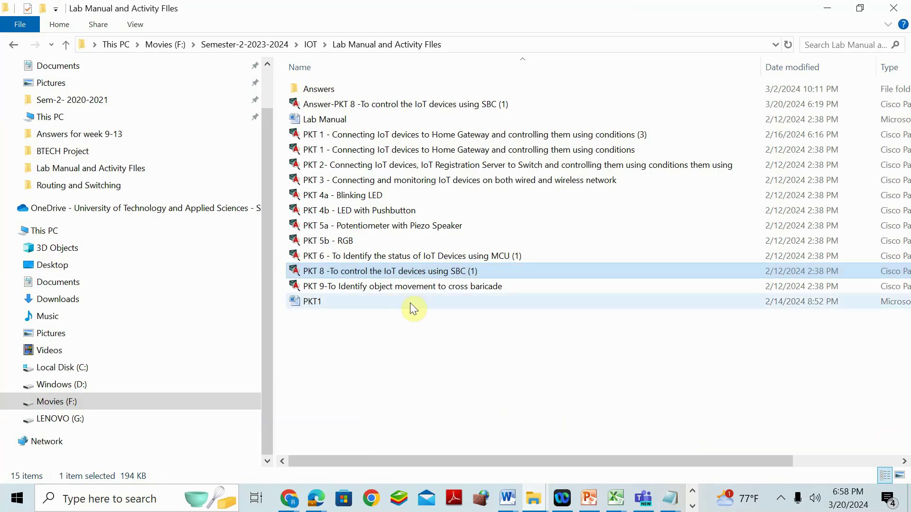
{"action": "left_click", "coordinate": [359, 105]}
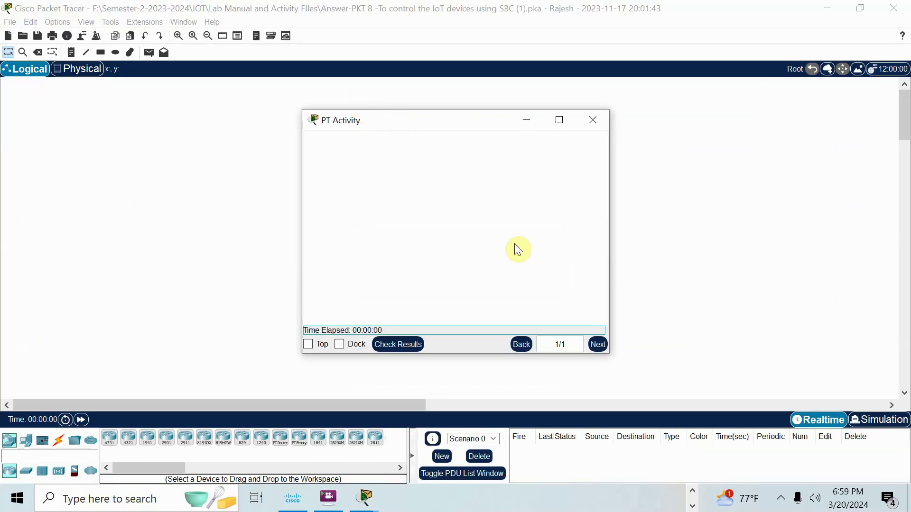
Step: Move the activity instructions window to the right and scroll down through its instructions
{"action": "left_click_drag", "start_coordinate": [472, 126], "coordinate": [765, 122]}
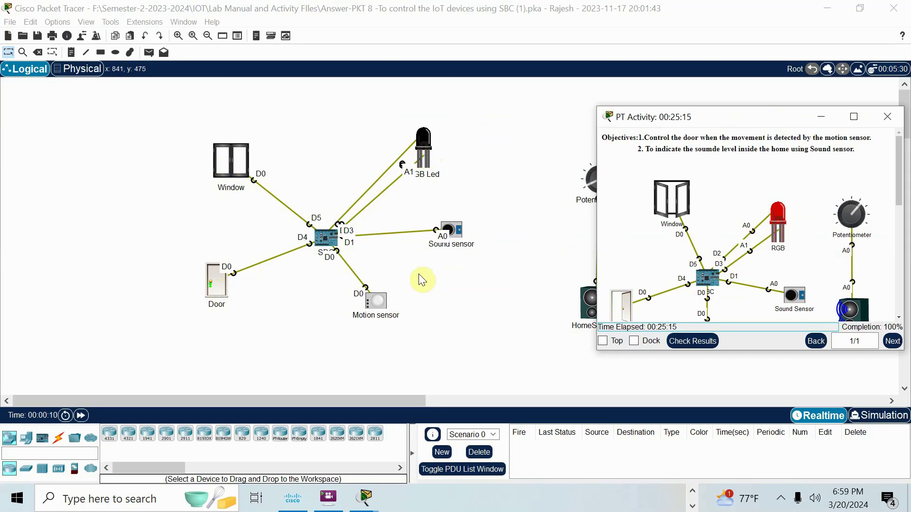
{"action": "left_click_drag", "start_coordinate": [676, 118], "coordinate": [554, 91]}
{"action": "scroll", "coordinate": [651, 204], "scroll_direction": "down", "scroll_amount": 2}
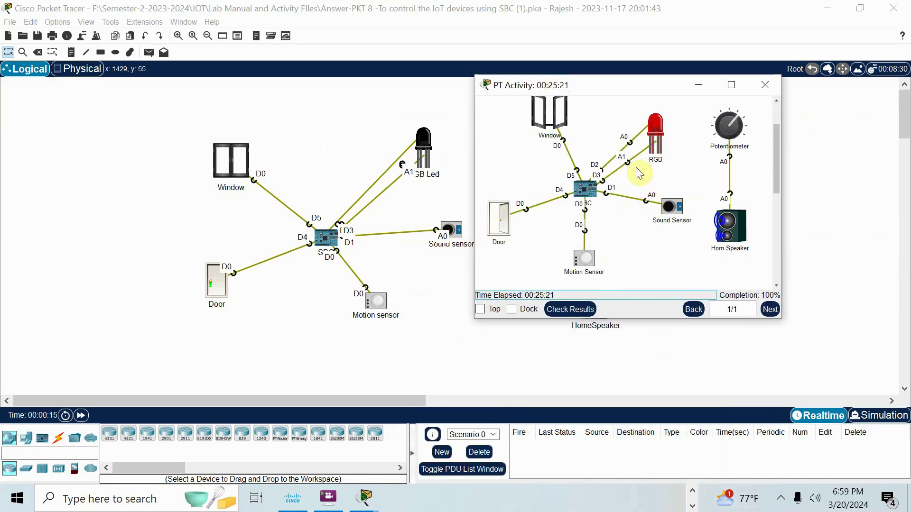
{"action": "scroll", "coordinate": [638, 170], "scroll_direction": "down", "scroll_amount": 3}
{"action": "scroll", "coordinate": [643, 171], "scroll_direction": "down", "scroll_amount": 2}
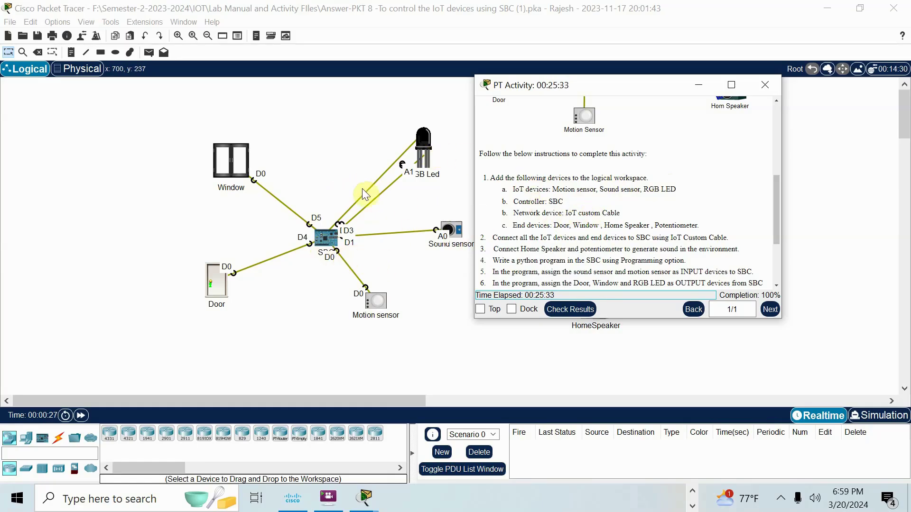
Step: Check the cable types and the SBC, then shift the instructions to uncover Potentiometer and HomeSpeaker
{"action": "left_click", "coordinate": [58, 438]}
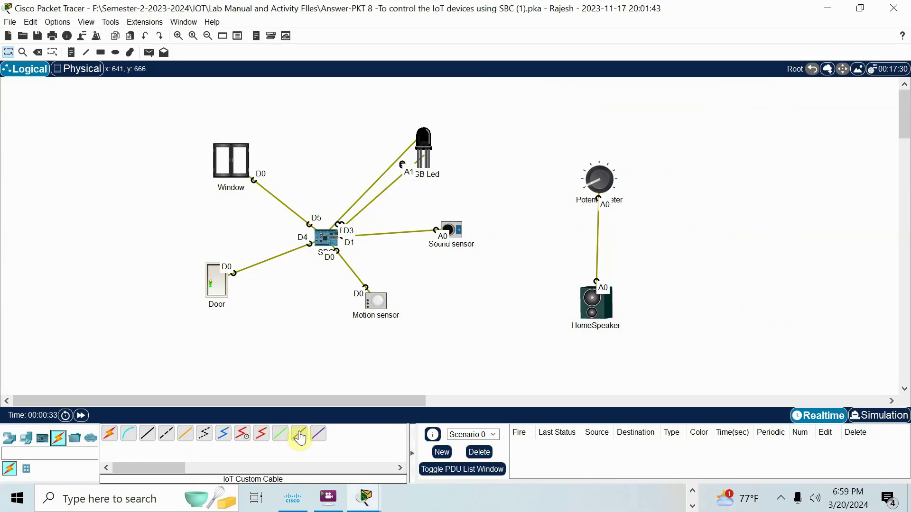
{"action": "left_click", "coordinate": [325, 238]}
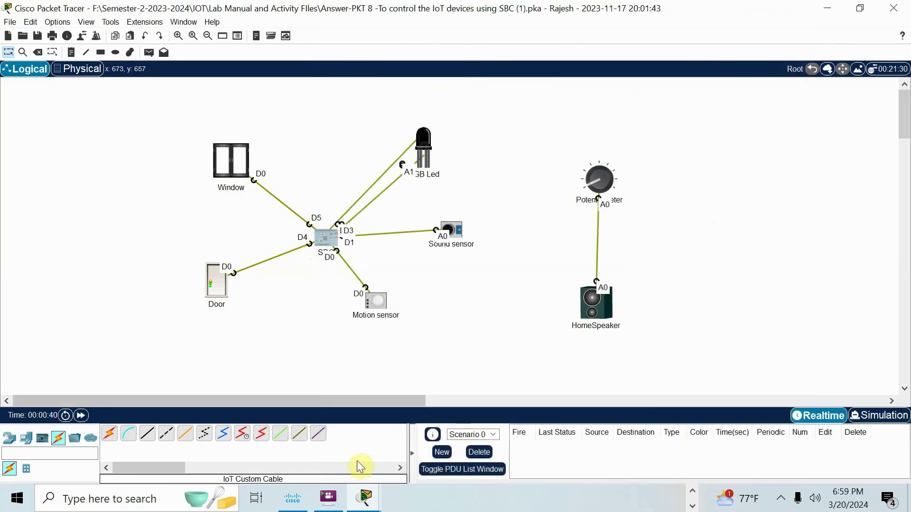
{"action": "mouse_move", "coordinate": [365, 498]}
{"action": "mouse_move", "coordinate": [565, 395]}
{"action": "left_click", "coordinate": [566, 395]}
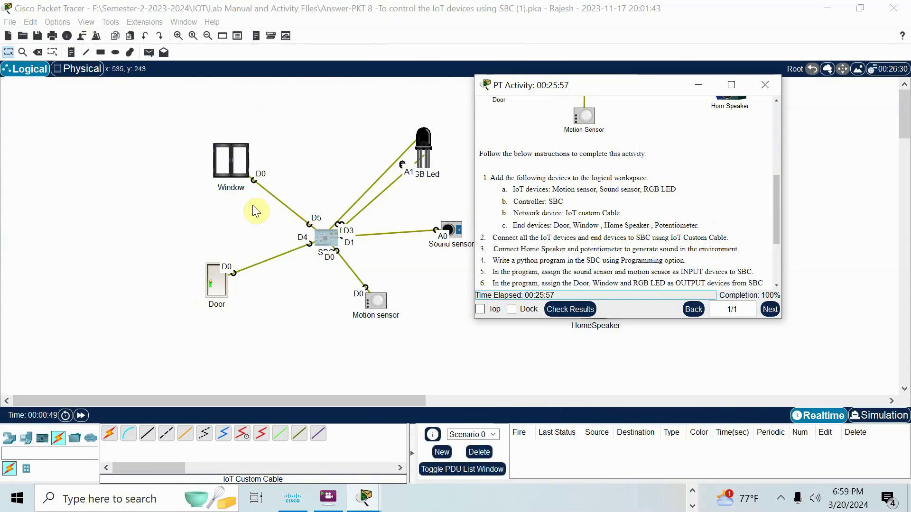
{"action": "left_click_drag", "start_coordinate": [584, 85], "coordinate": [736, 101]}
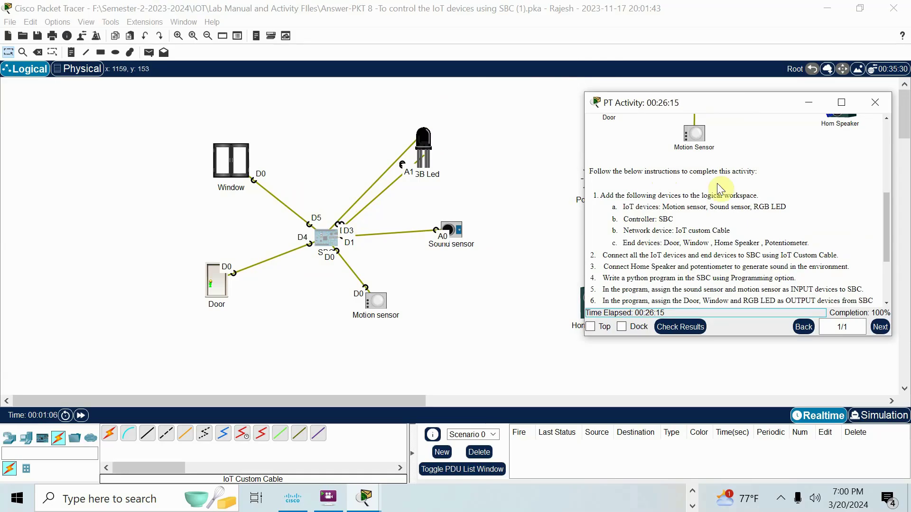
Step: Review the RGB Led's specifications, highlighting analogWrite and the red channel's 1023 maximum
{"action": "scroll", "coordinate": [721, 189], "scroll_direction": "up", "scroll_amount": 5}
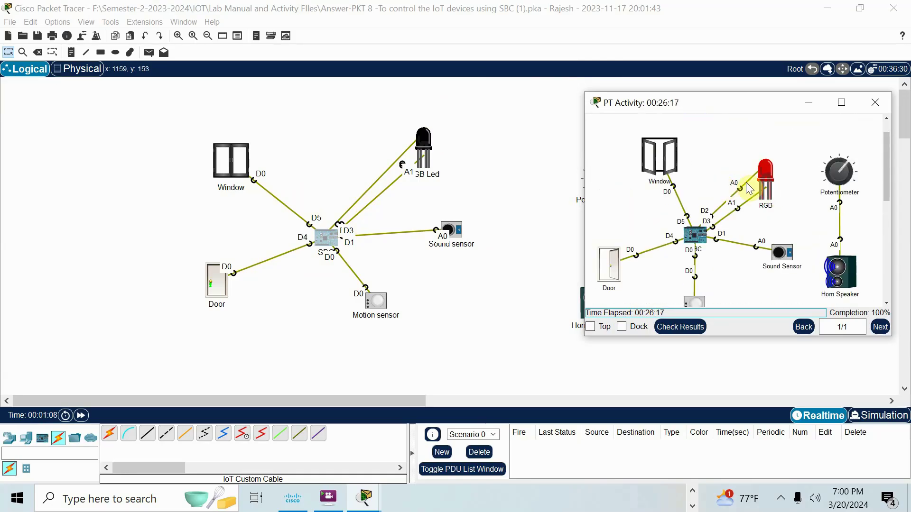
{"action": "double_click", "coordinate": [424, 138]}
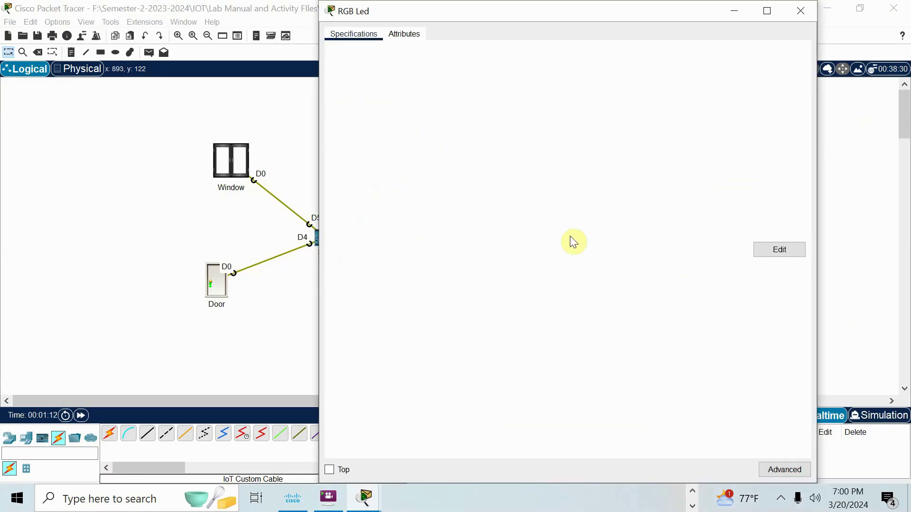
{"action": "scroll", "coordinate": [510, 236], "scroll_direction": "down", "scroll_amount": 3}
{"action": "scroll", "coordinate": [510, 236], "scroll_direction": "down", "scroll_amount": 1}
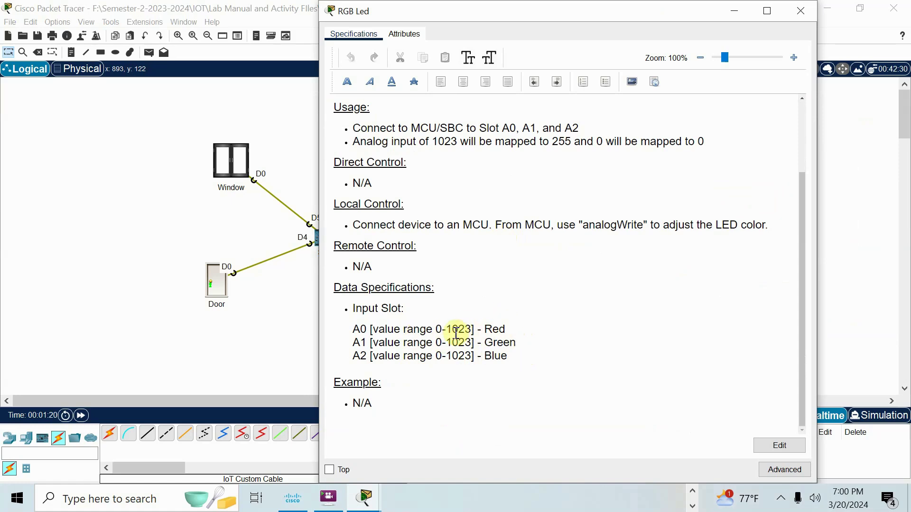
{"action": "double_click", "coordinate": [587, 226]}
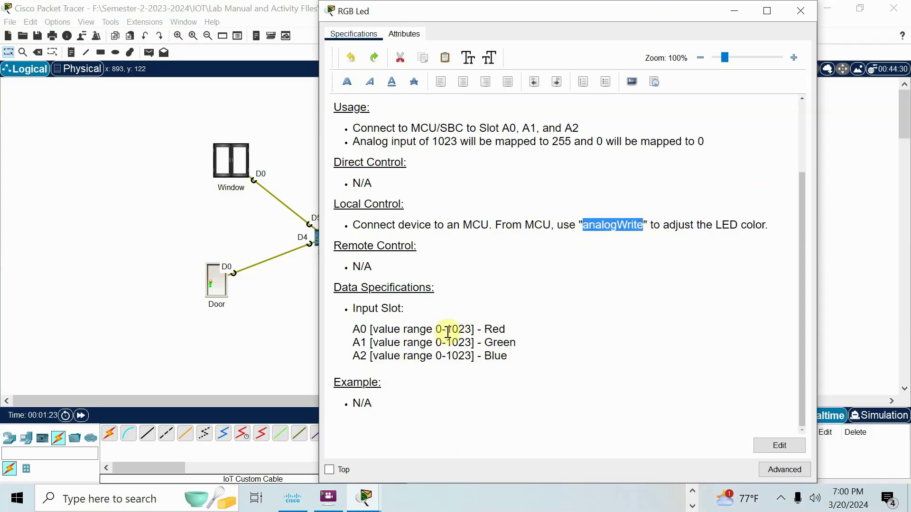
{"action": "left_click_drag", "start_coordinate": [448, 331], "coordinate": [435, 342]}
{"action": "left_click", "coordinate": [287, 348]}
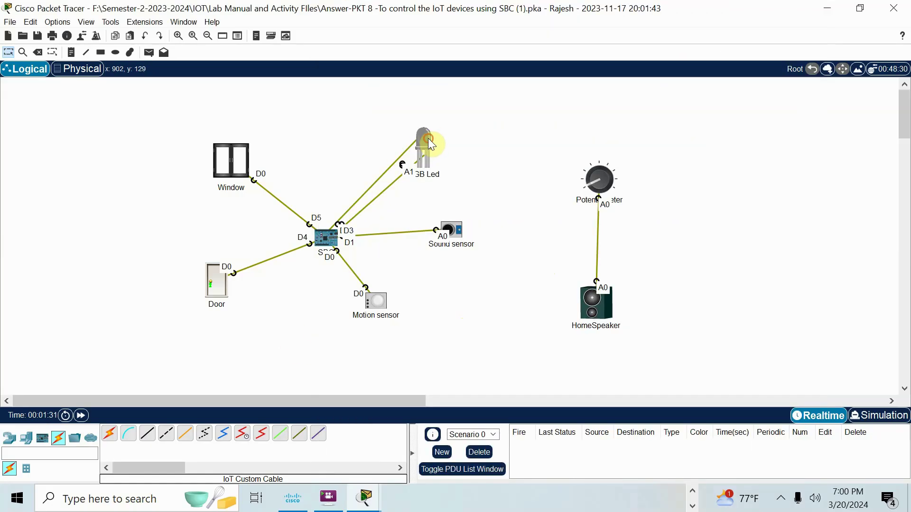
Step: Nudge the RGB Led, move the Sound sensor lower and the Motion sensor below the SBC, then open the SBC
{"action": "left_click_drag", "start_coordinate": [430, 146], "coordinate": [433, 147]}
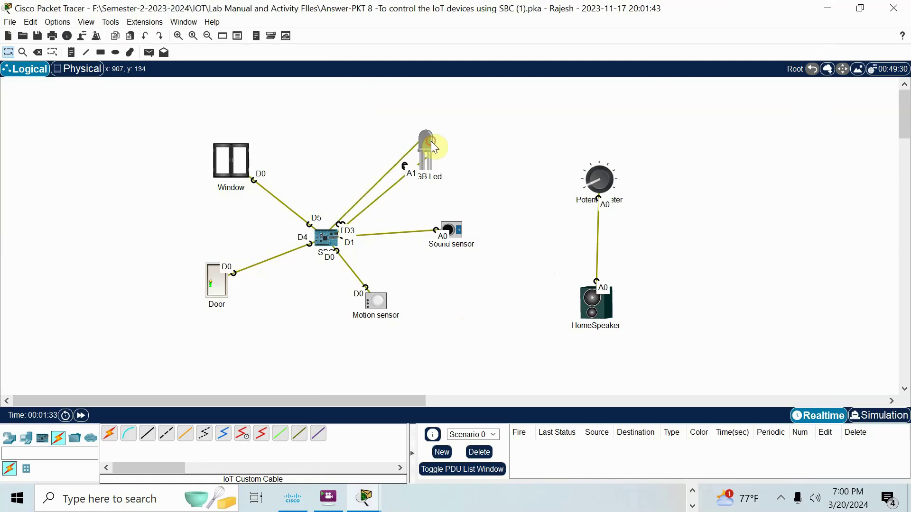
{"action": "left_click", "coordinate": [375, 508]}
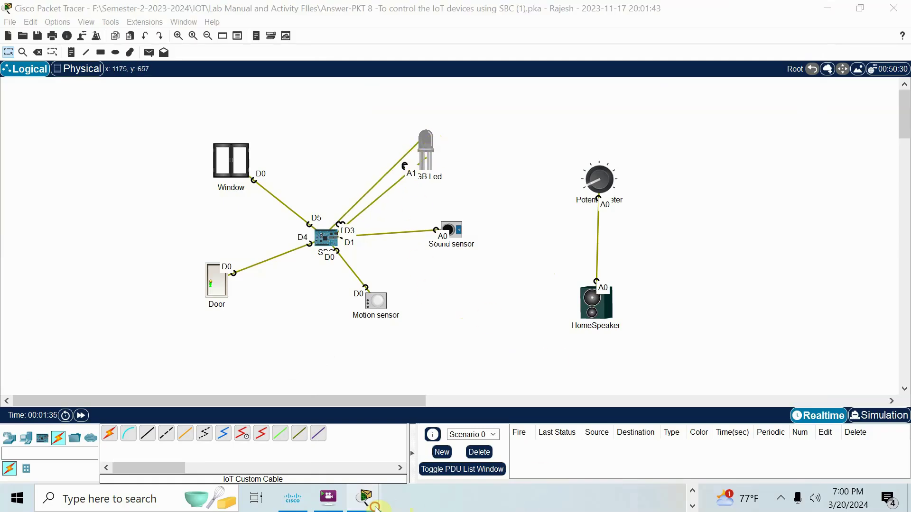
{"action": "left_click", "coordinate": [576, 388]}
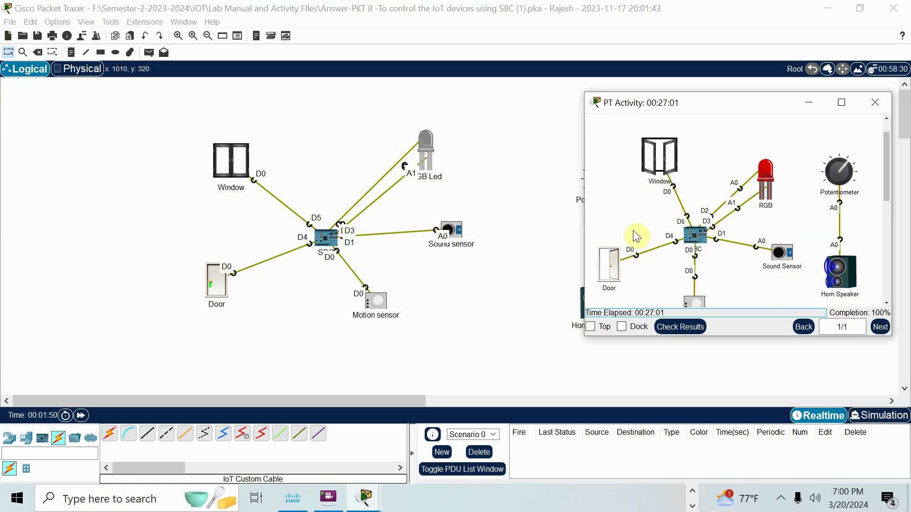
{"action": "left_click_drag", "start_coordinate": [458, 231], "coordinate": [458, 262]}
{"action": "left_click_drag", "start_coordinate": [375, 307], "coordinate": [322, 329]}
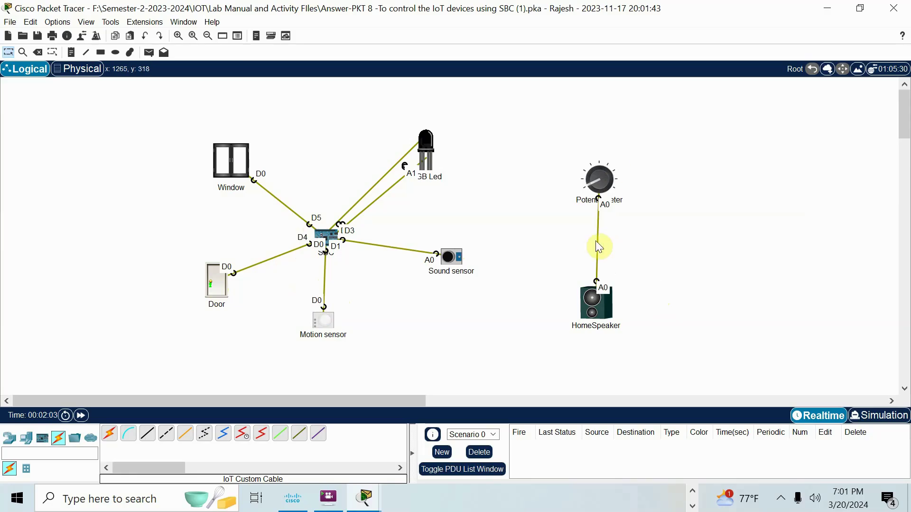
{"action": "left_click", "coordinate": [329, 237]}
Step: Close the SBC settings and bring the PT Activity window with its SBC wiring diagram forward
{"action": "left_click", "coordinate": [239, 340]}
{"action": "mouse_move", "coordinate": [365, 498]}
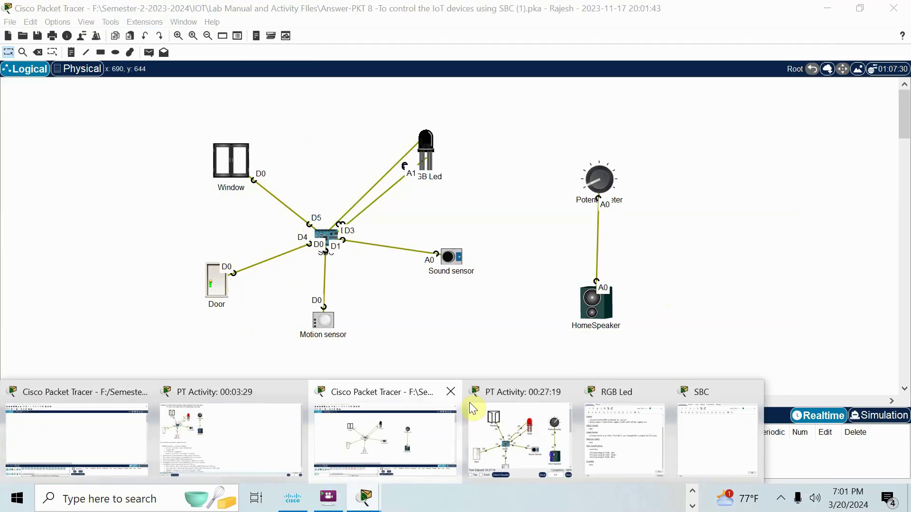
{"action": "left_click", "coordinate": [524, 391]}
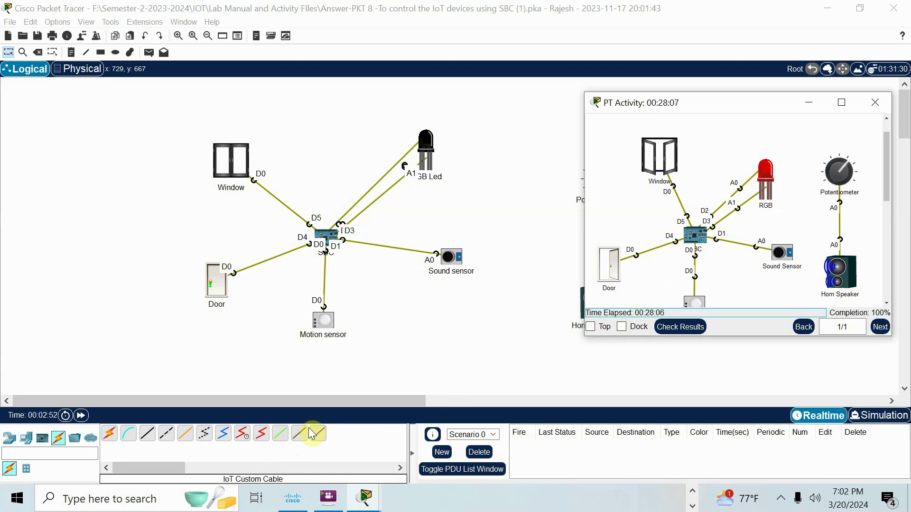
Step: Scroll to the numbered instructions, highlight 'IoT custom Cable', and continue to step 7's window rule
{"action": "scroll", "coordinate": [702, 254], "scroll_direction": "down", "scroll_amount": 6}
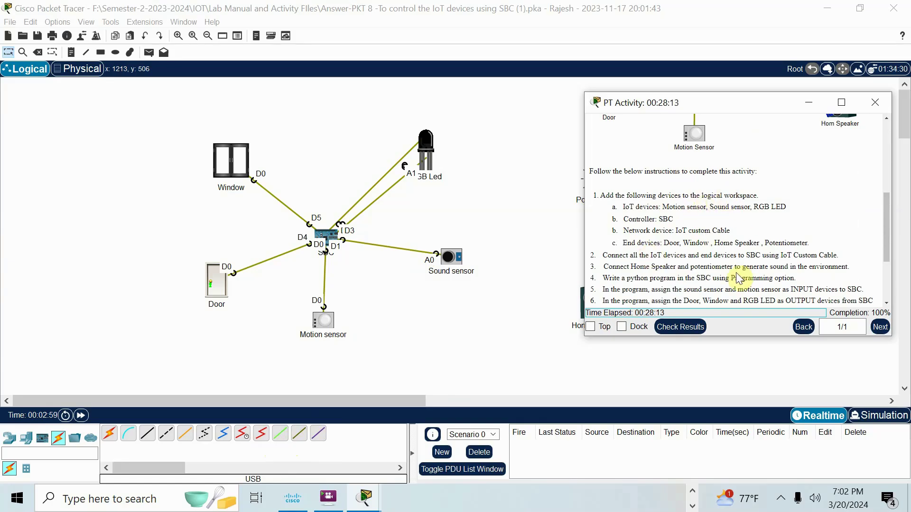
{"action": "left_click_drag", "start_coordinate": [676, 229], "coordinate": [726, 228]}
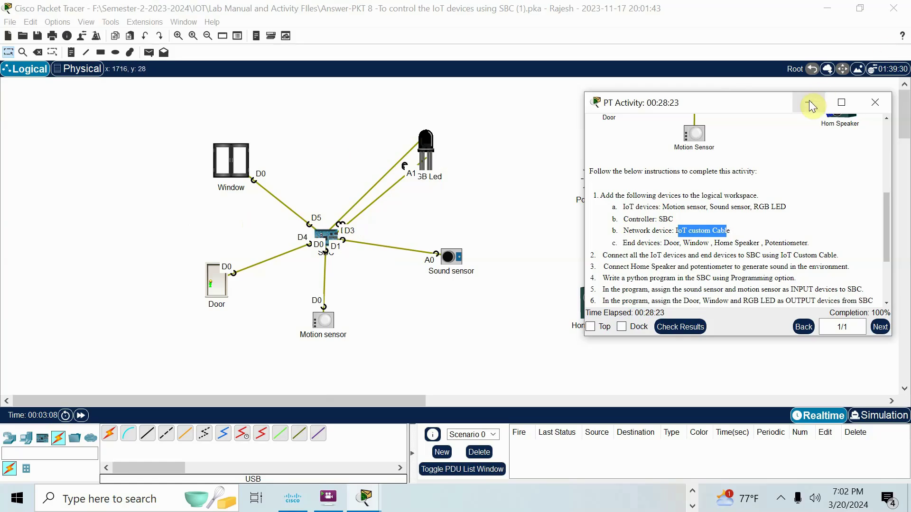
{"action": "scroll", "coordinate": [719, 200], "scroll_direction": "down", "scroll_amount": 1}
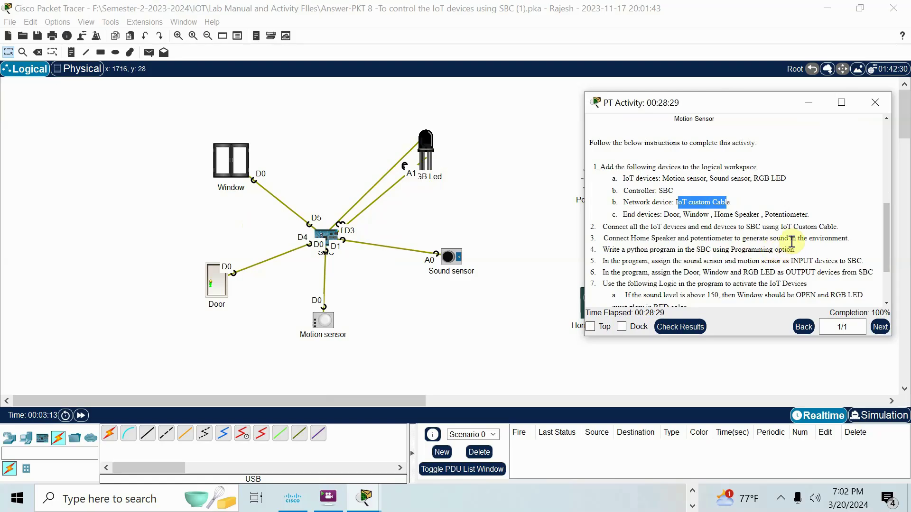
Step: Open the SBC's main.py program in the Programming tab and move its window right
{"action": "left_click", "coordinate": [383, 311]}
{"action": "left_click", "coordinate": [328, 234]}
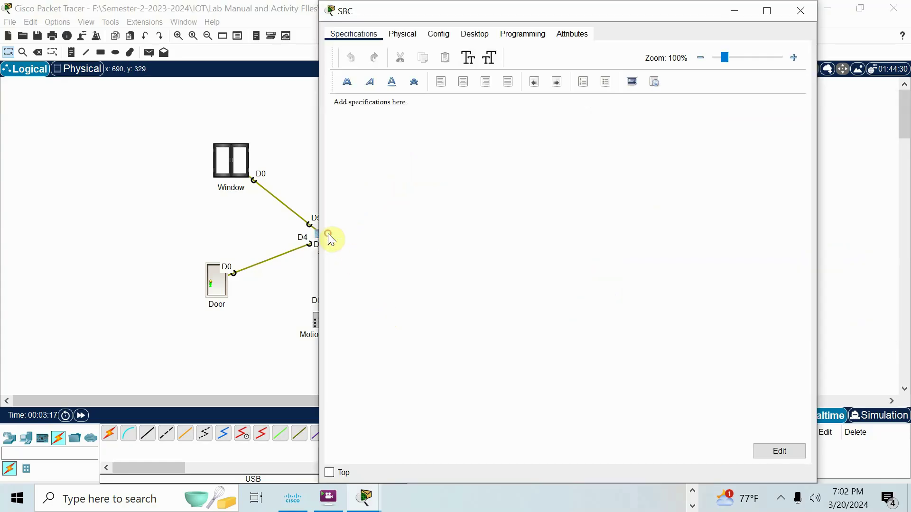
{"action": "left_click", "coordinate": [525, 34]}
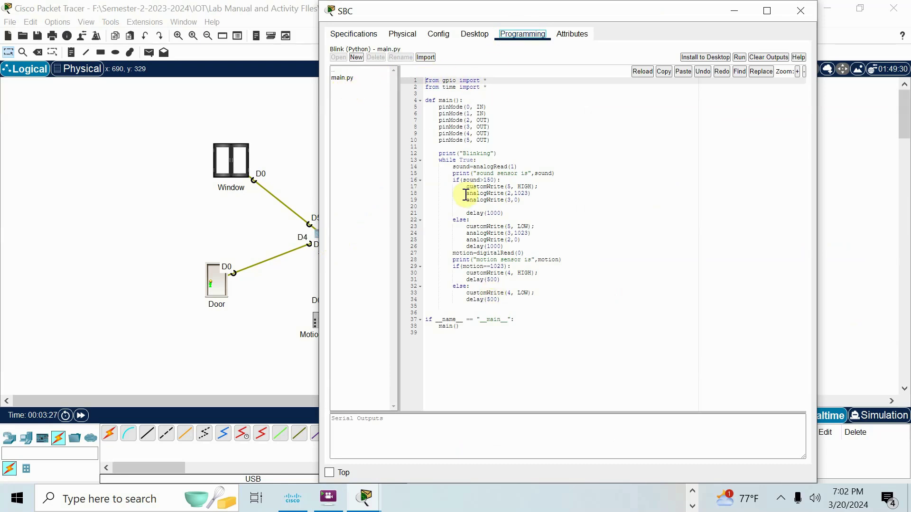
{"action": "left_click_drag", "start_coordinate": [574, 18], "coordinate": [738, 20]}
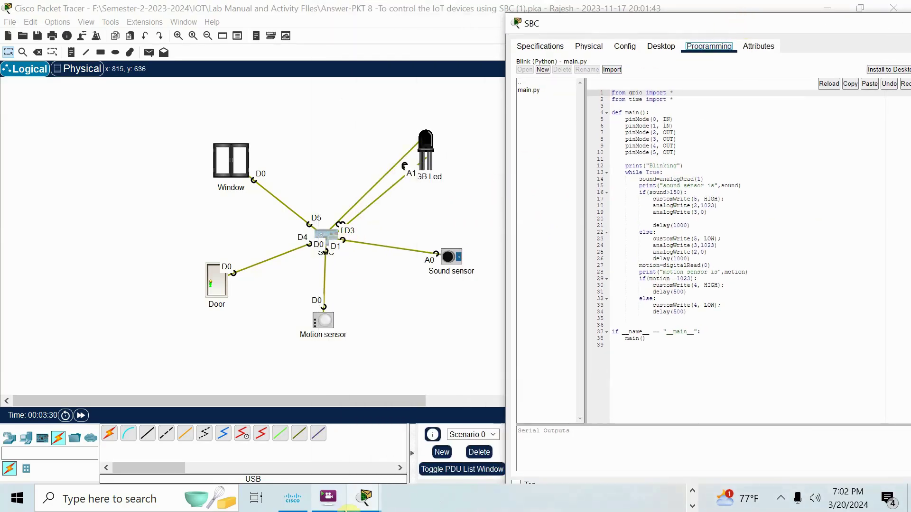
Step: Read step 7's sound and motion rules in the instructions alongside the SBC's main.py program
{"action": "left_click", "coordinate": [364, 497]}
{"action": "left_click", "coordinate": [513, 396]}
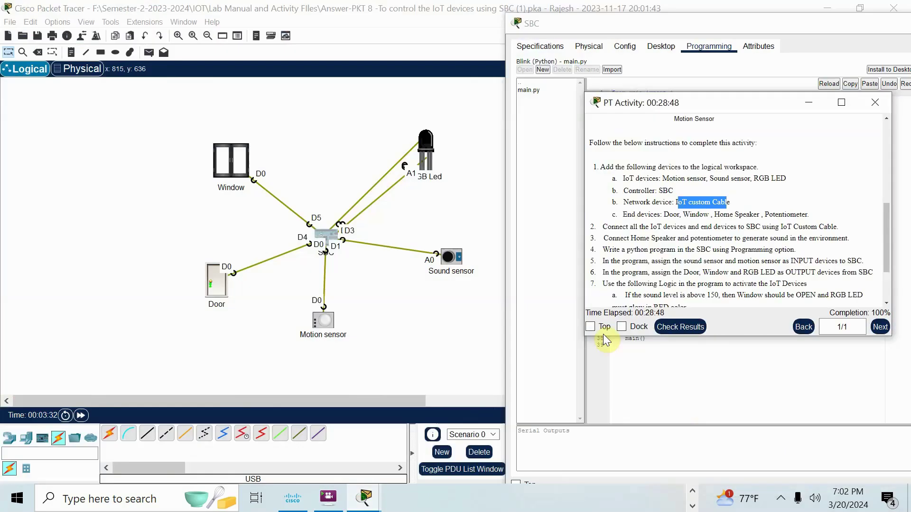
{"action": "scroll", "coordinate": [809, 171], "scroll_direction": "down", "scroll_amount": 3}
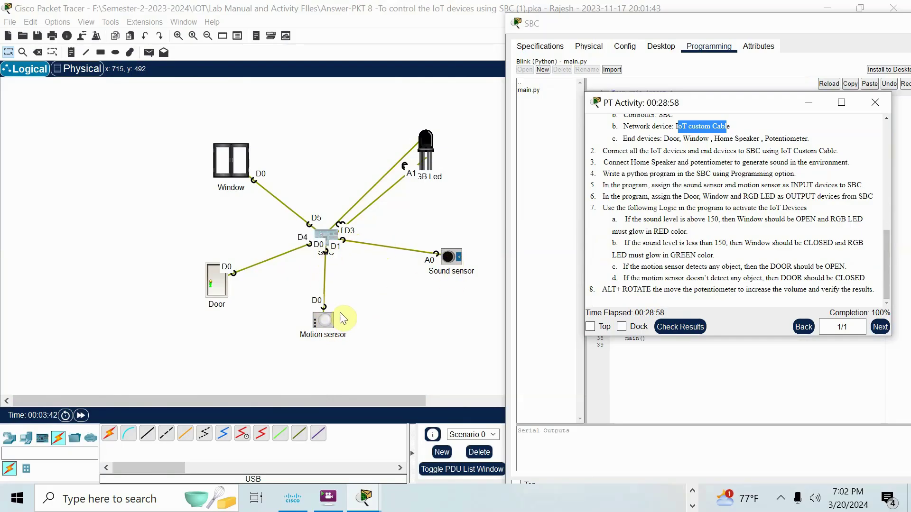
{"action": "left_click_drag", "start_coordinate": [326, 319], "coordinate": [327, 324]}
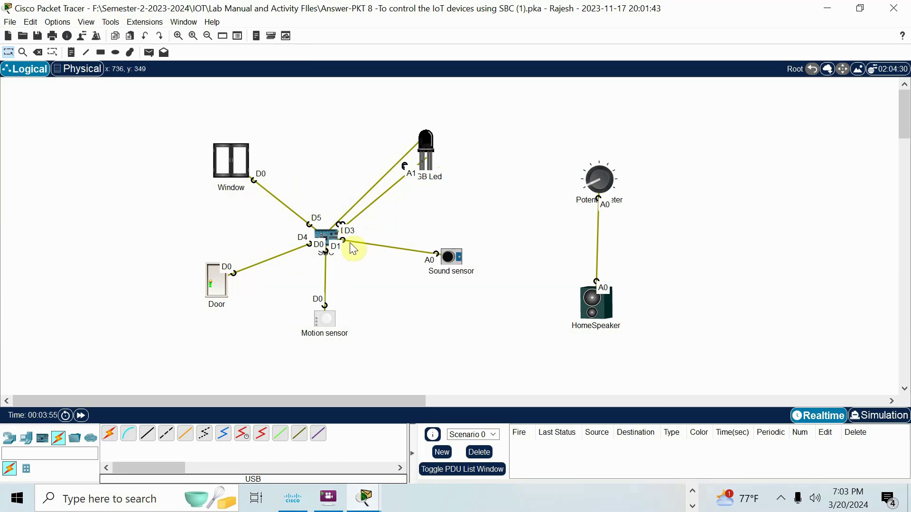
{"action": "left_click", "coordinate": [330, 234]}
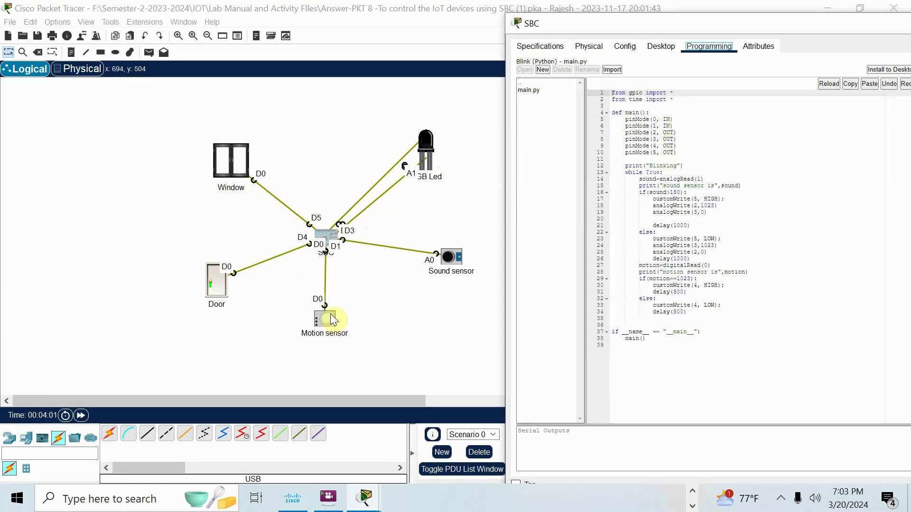
{"action": "mouse_move", "coordinate": [366, 497]}
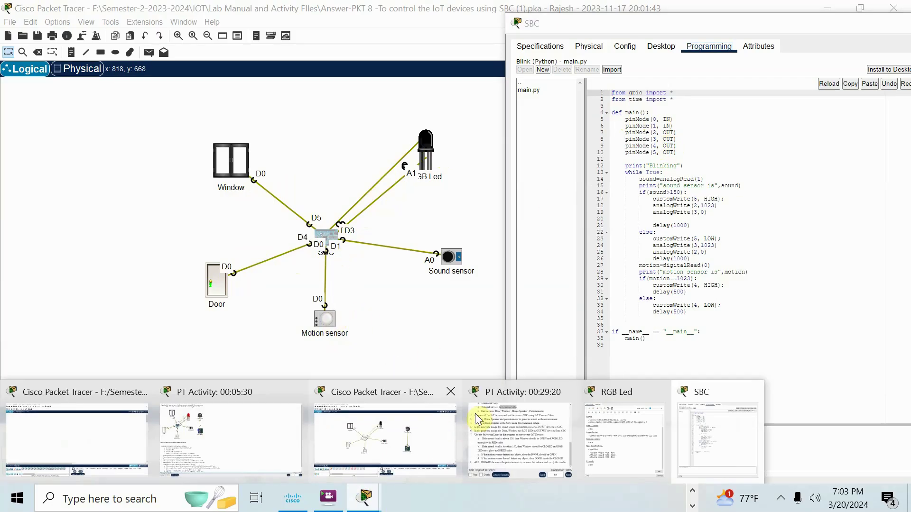
{"action": "left_click", "coordinate": [519, 394]}
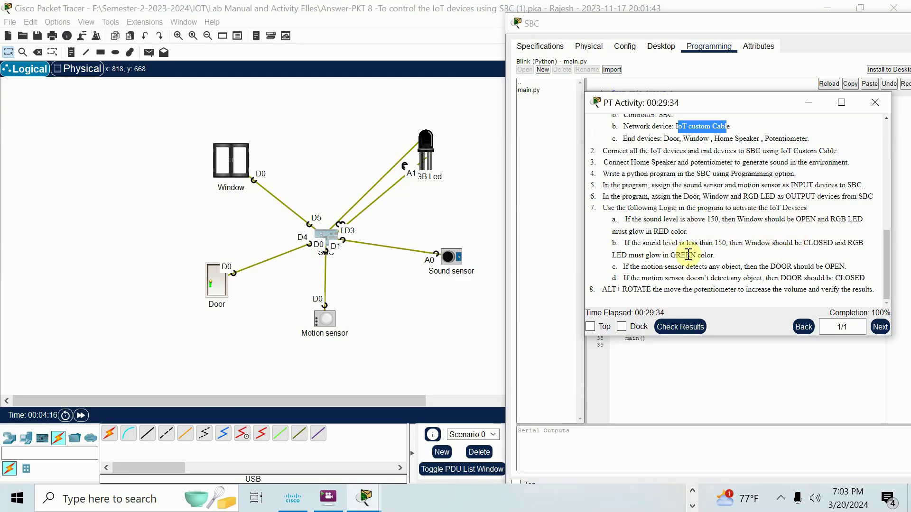
Step: Insert a blank line under line 16, 'if(sound>150):', in the SBC's main.py
{"action": "left_click", "coordinate": [331, 232]}
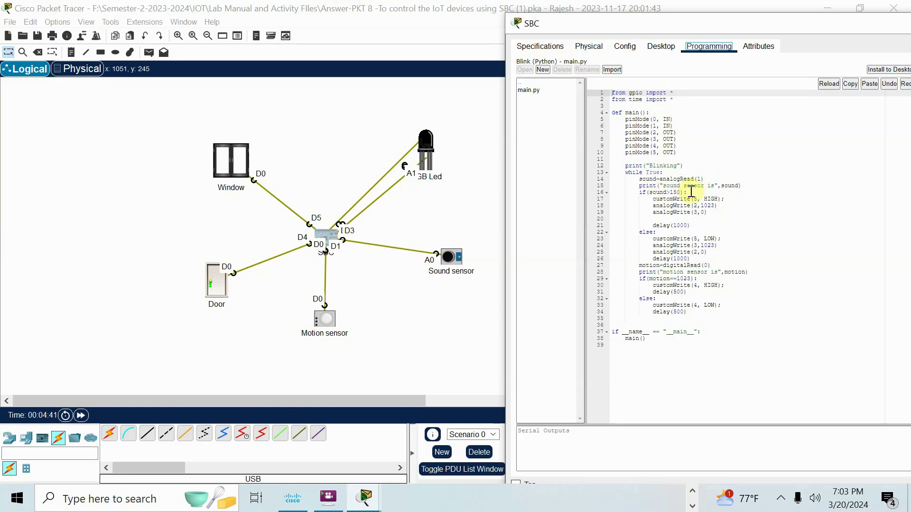
{"action": "left_click", "coordinate": [691, 191]}
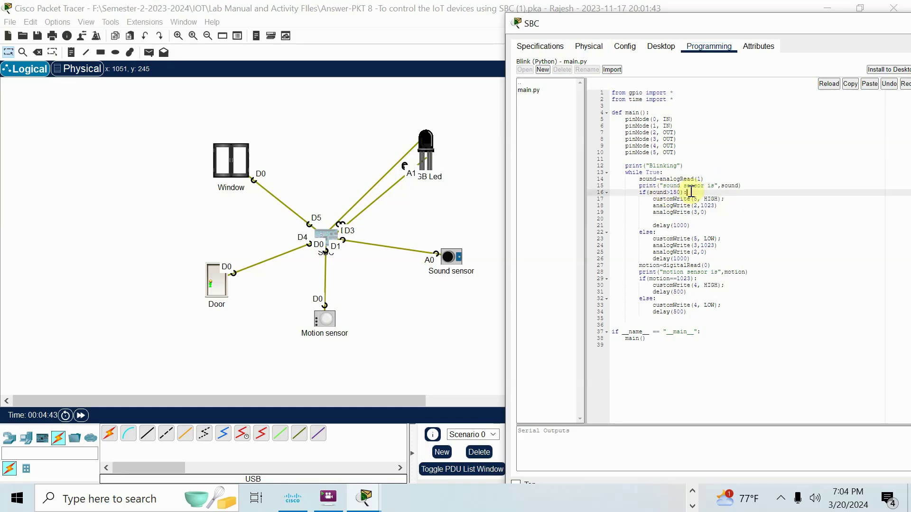
{"action": "key", "text": "Return"}
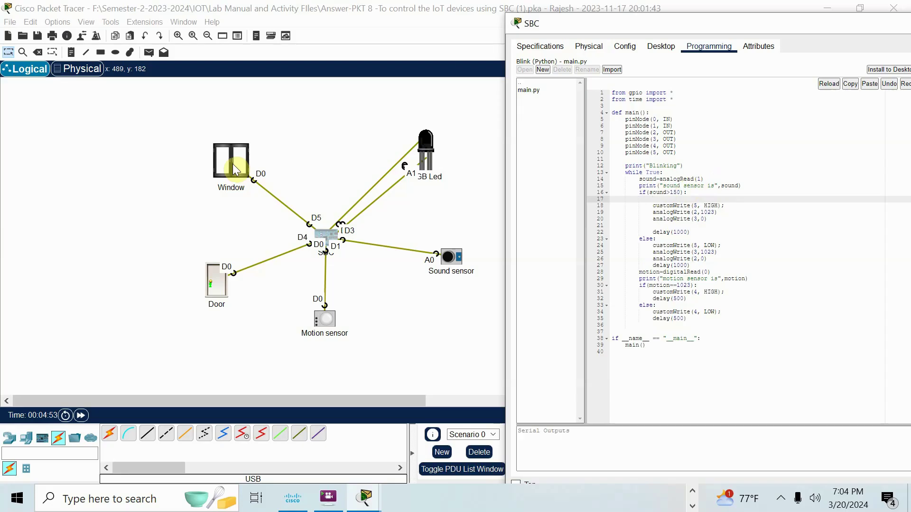
Step: Review the Window device's details, scrolling through them, then close them
{"action": "left_click", "coordinate": [232, 163]}
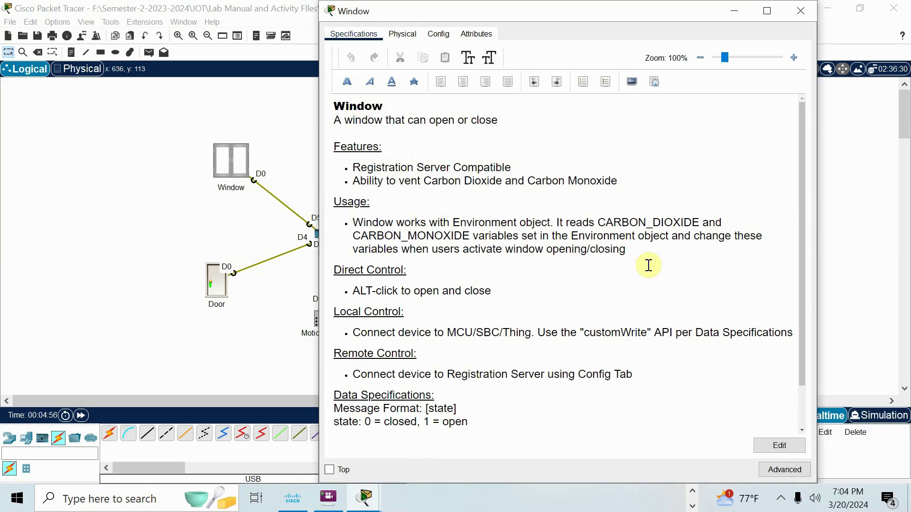
{"action": "left_click_drag", "start_coordinate": [583, 332], "coordinate": [650, 330]}
{"action": "scroll", "coordinate": [578, 257], "scroll_direction": "down", "scroll_amount": 1}
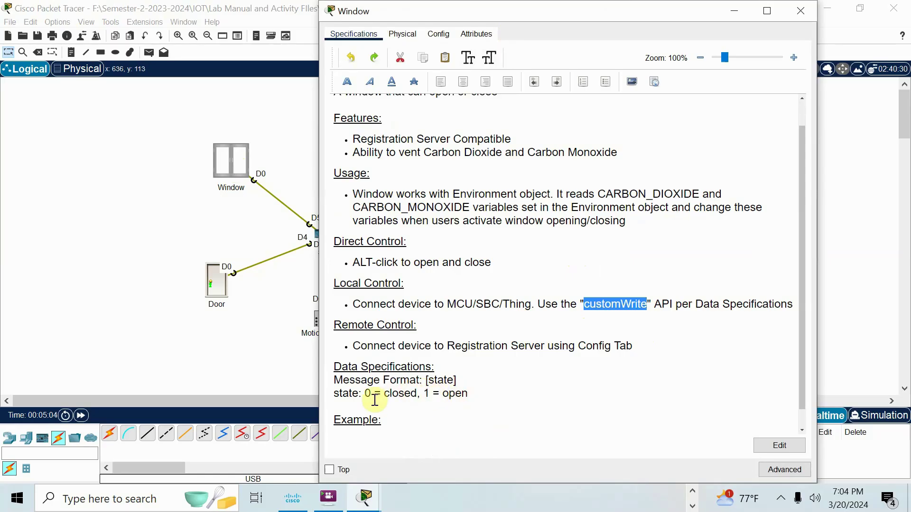
{"action": "left_click", "coordinate": [230, 228]}
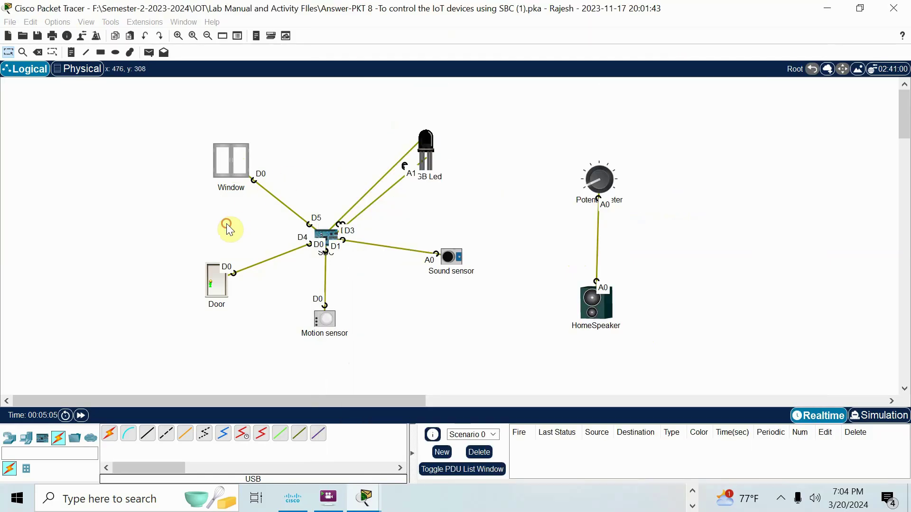
Step: Highlight the RGB LED's 1023 upper input limit in its Specifications, then minimize it
{"action": "left_click", "coordinate": [325, 235]}
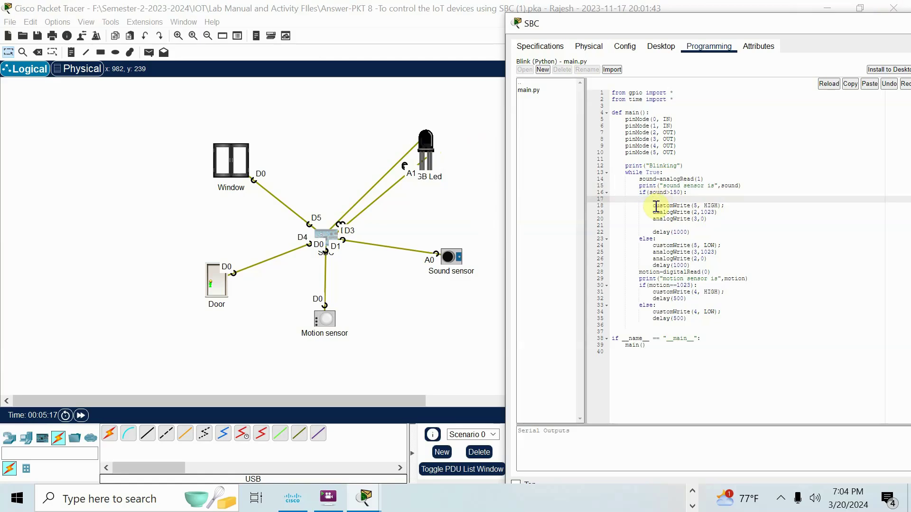
{"action": "left_click", "coordinate": [426, 146]}
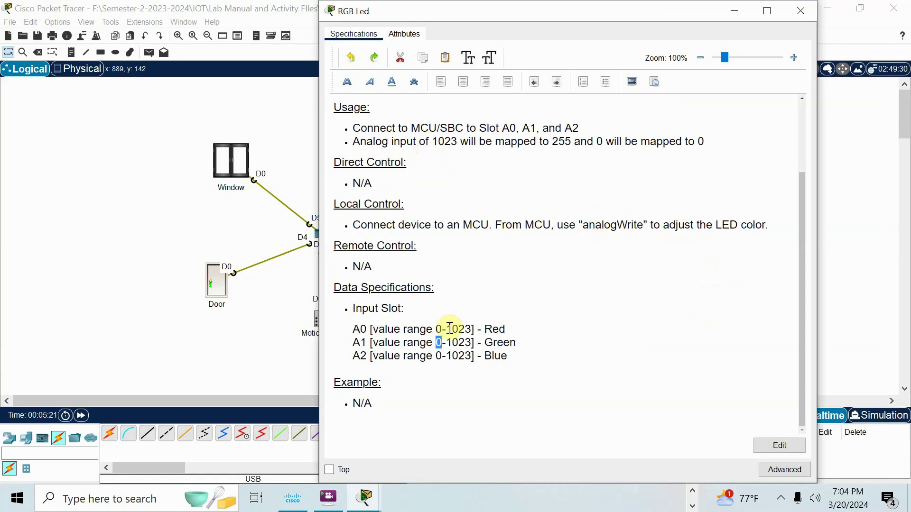
{"action": "left_click_drag", "start_coordinate": [446, 330], "coordinate": [472, 330]}
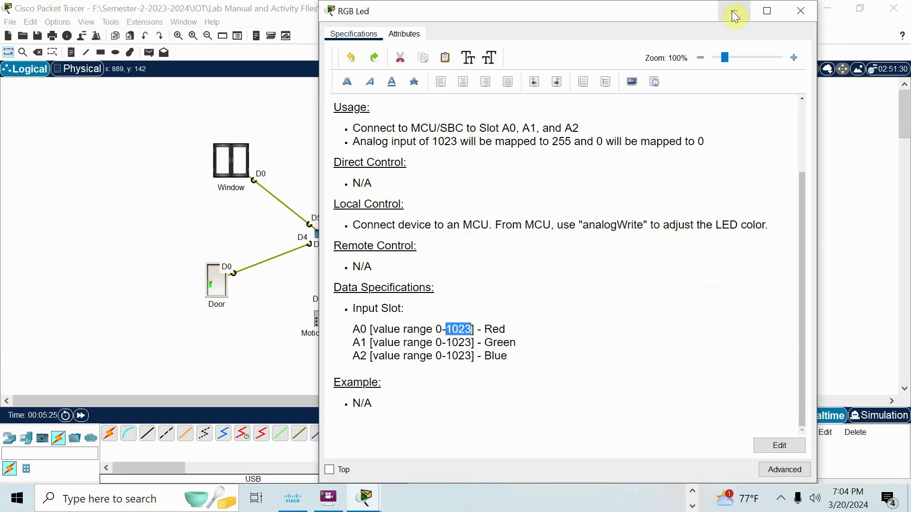
{"action": "left_click", "coordinate": [735, 11]}
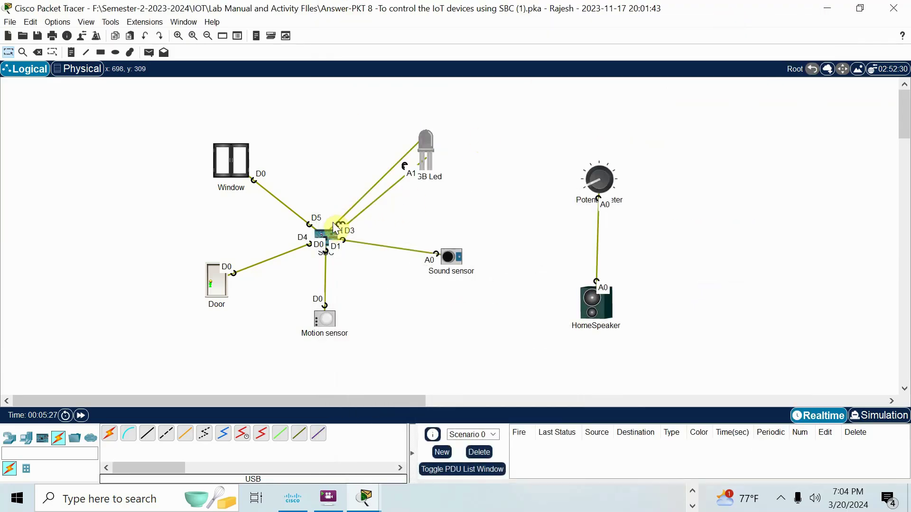
{"action": "left_click", "coordinate": [332, 227]}
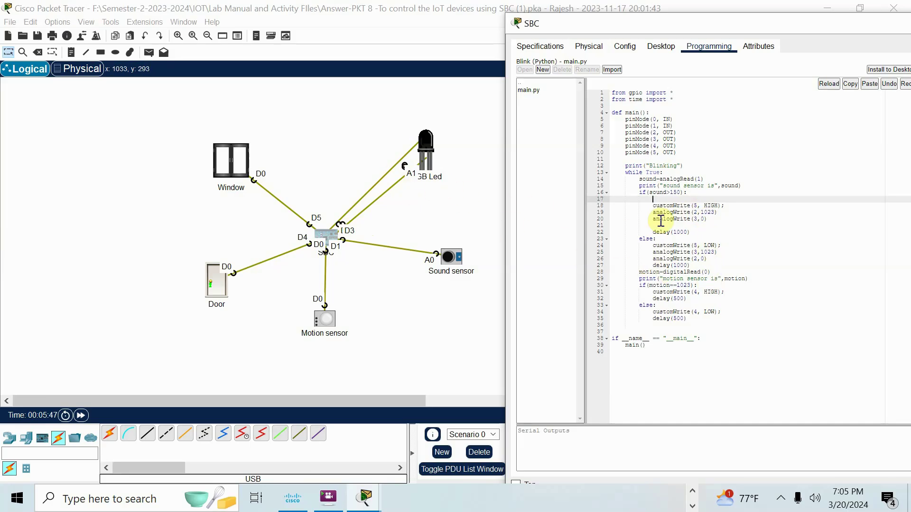
{"action": "left_click", "coordinate": [327, 243]}
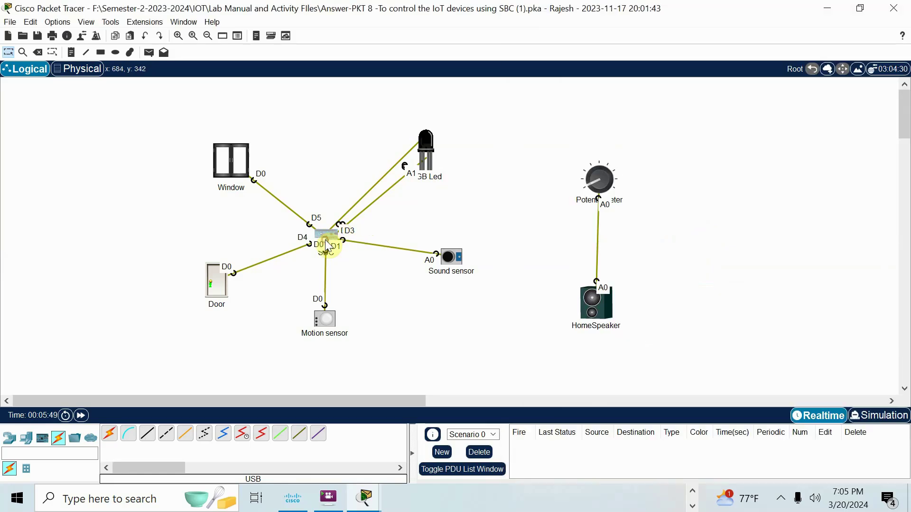
{"action": "mouse_move", "coordinate": [366, 500]}
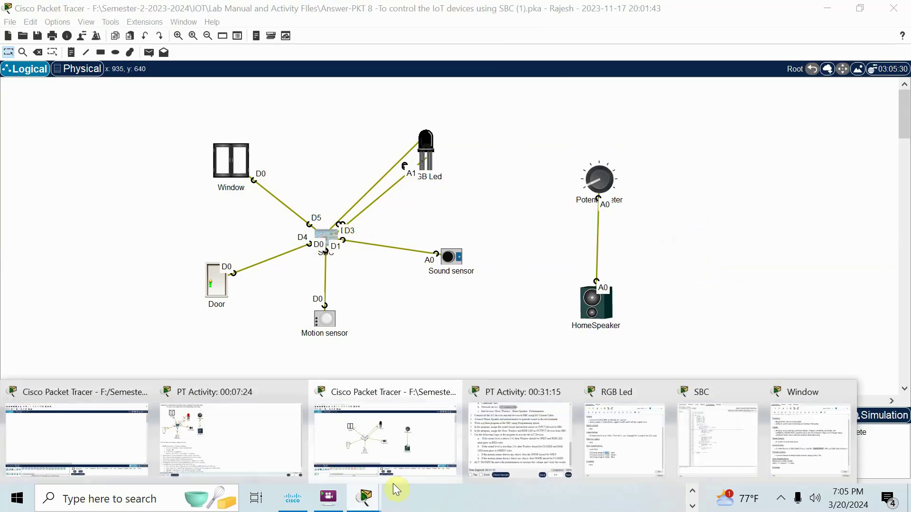
Step: Read the PT Activity instructions, then reopen the SBC's main.py program
{"action": "left_click", "coordinate": [506, 392]}
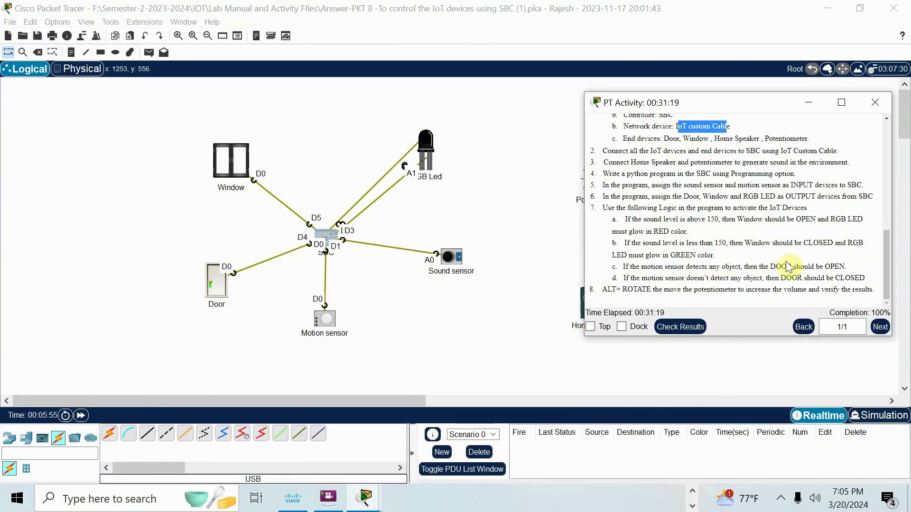
{"action": "left_click", "coordinate": [402, 312]}
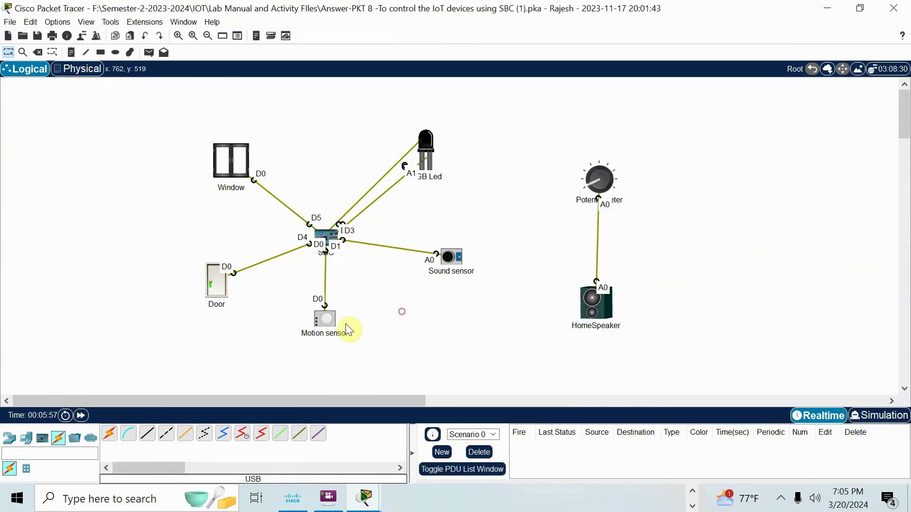
{"action": "left_click", "coordinate": [327, 255]}
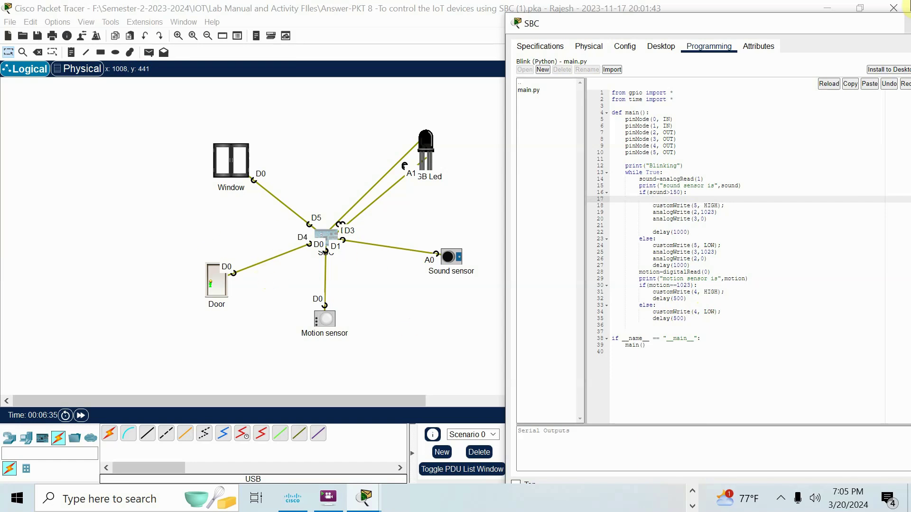
Step: Run main.py on the SBC, then raise the potentiometer to turn up the HomeSpeaker volume
{"action": "left_click_drag", "start_coordinate": [792, 28], "coordinate": [684, 364]}
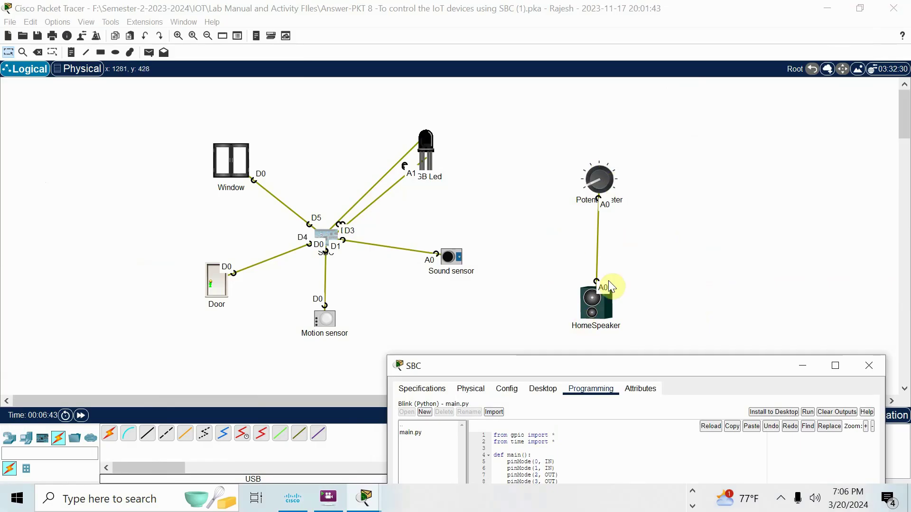
{"action": "left_click", "coordinate": [632, 359]}
{"action": "left_click_drag", "start_coordinate": [630, 362], "coordinate": [624, 288]}
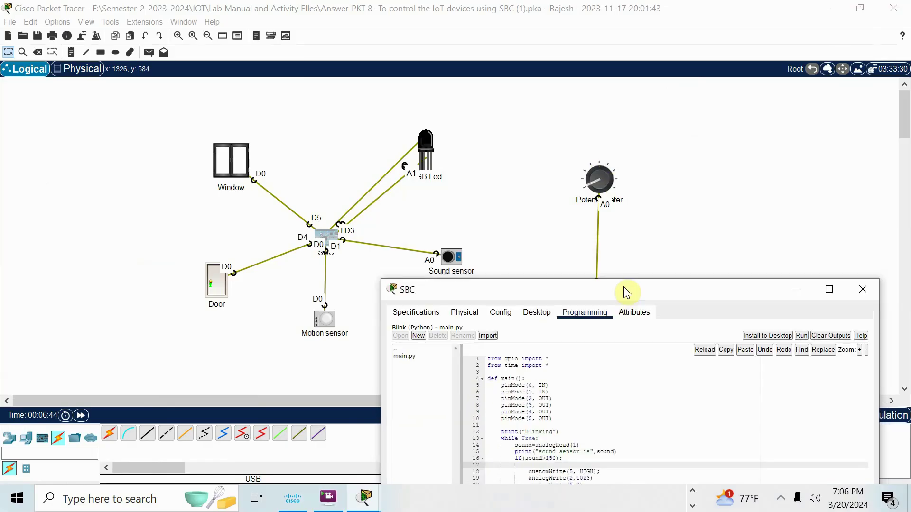
{"action": "left_click", "coordinate": [799, 290]}
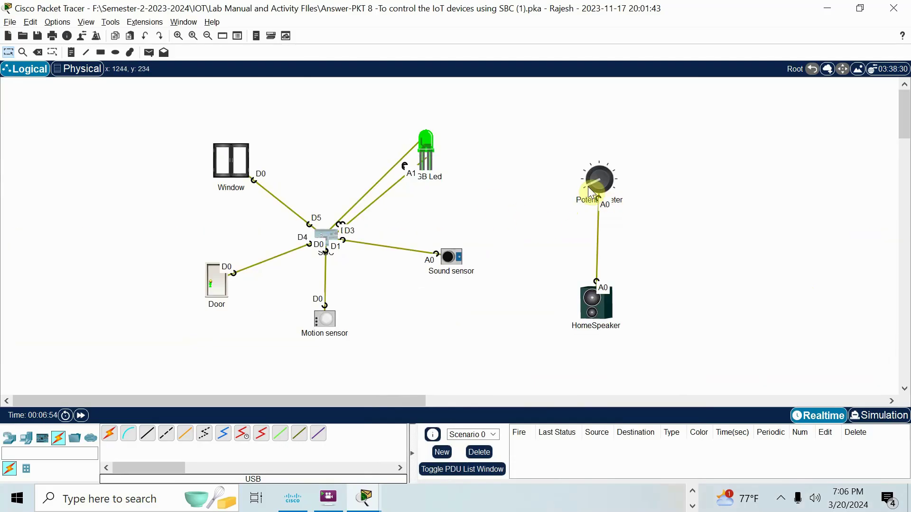
{"action": "left_click_drag", "start_coordinate": [585, 186], "coordinate": [607, 171]}
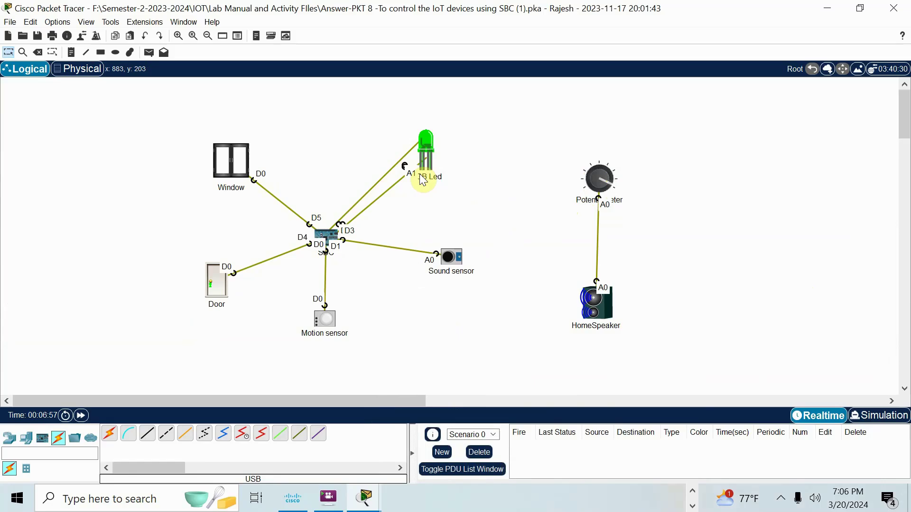
{"action": "mouse_move", "coordinate": [426, 155]}
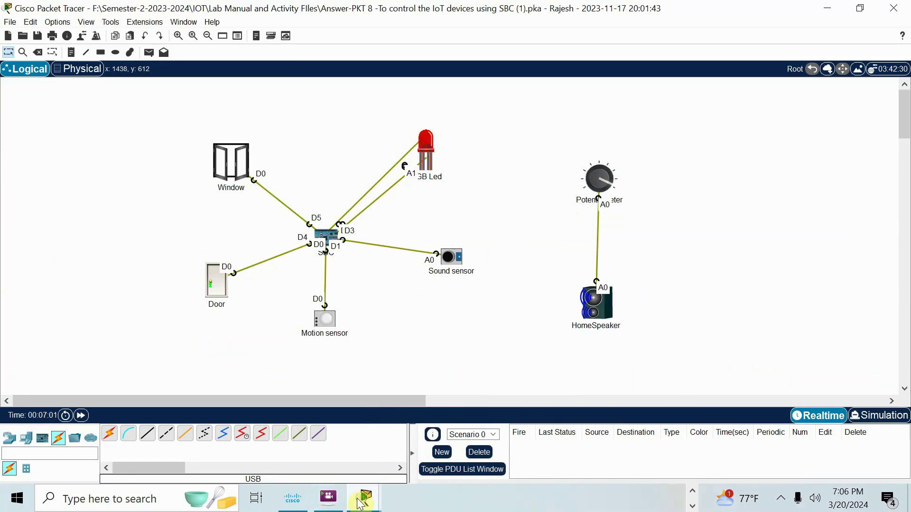
{"action": "left_click", "coordinate": [327, 235]}
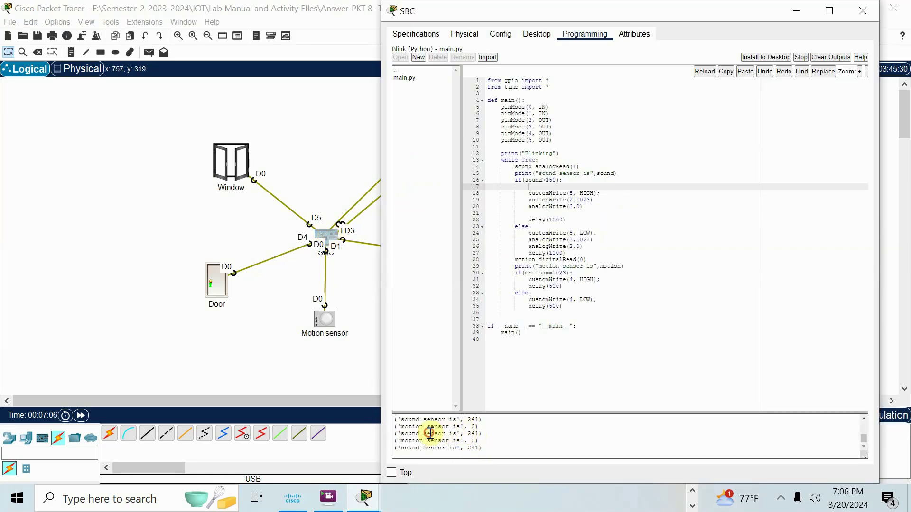
{"action": "left_click_drag", "start_coordinate": [433, 434], "coordinate": [492, 430]}
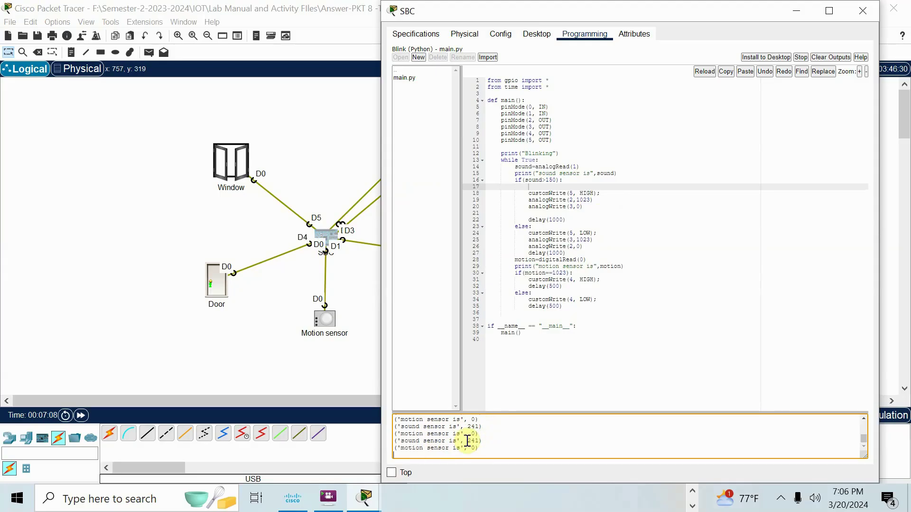
{"action": "left_click", "coordinate": [361, 360]}
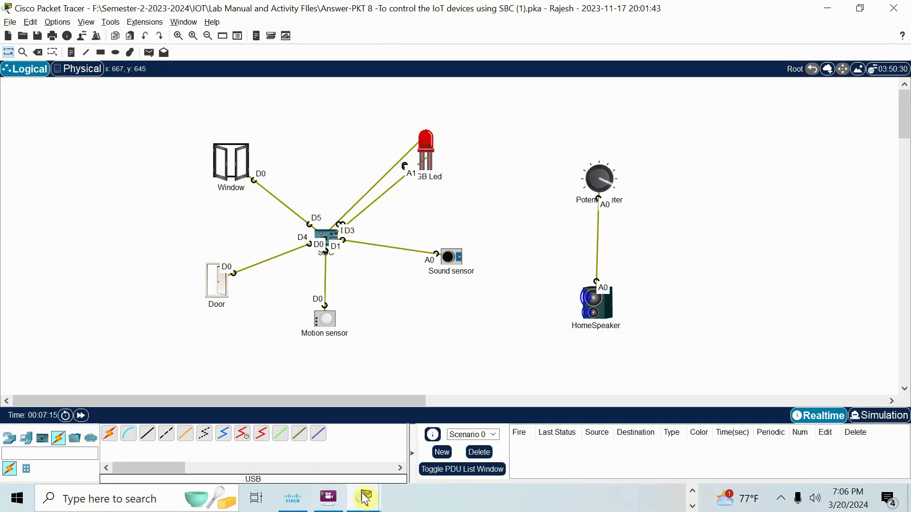
{"action": "mouse_move", "coordinate": [365, 498]}
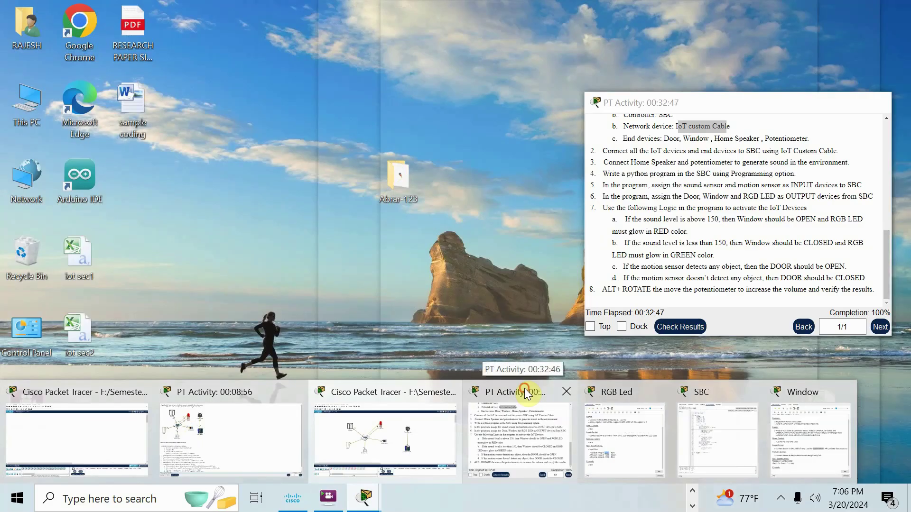
{"action": "left_click", "coordinate": [525, 388]}
{"action": "left_click", "coordinate": [326, 234]}
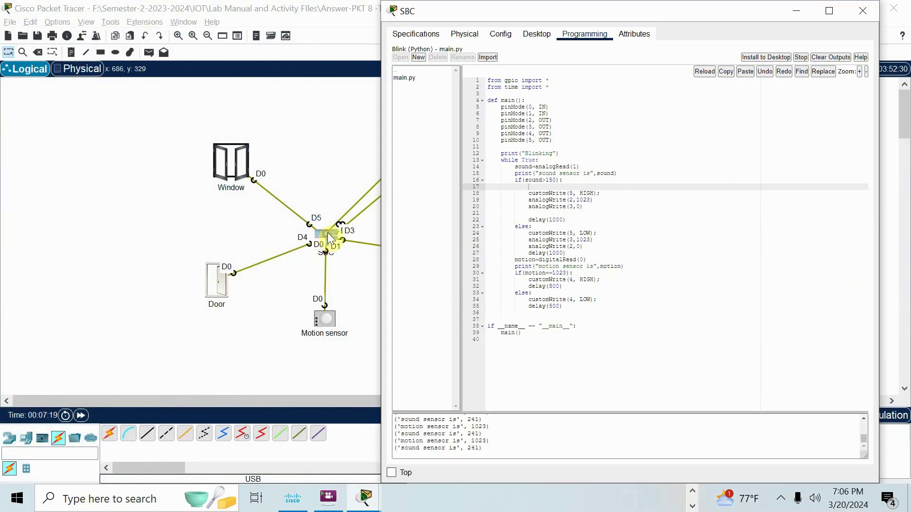
{"action": "left_click", "coordinate": [492, 455]}
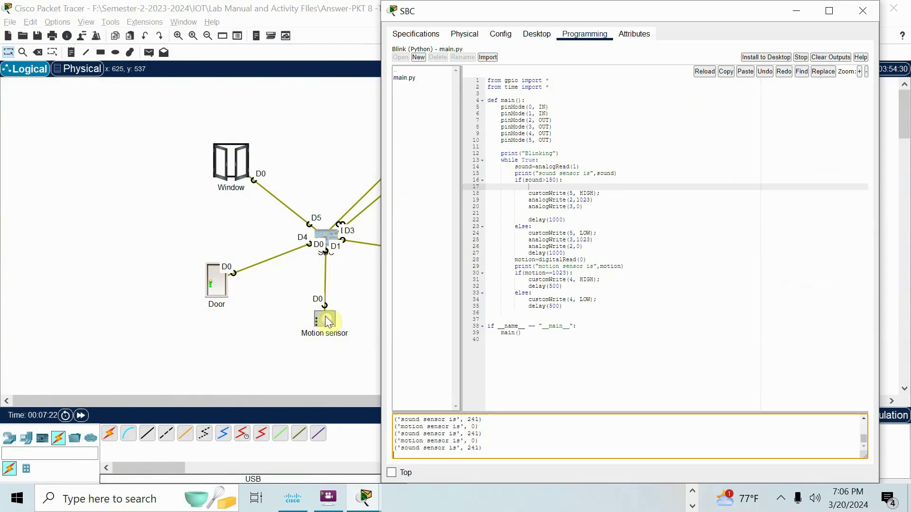
{"action": "mouse_move", "coordinate": [313, 321]}
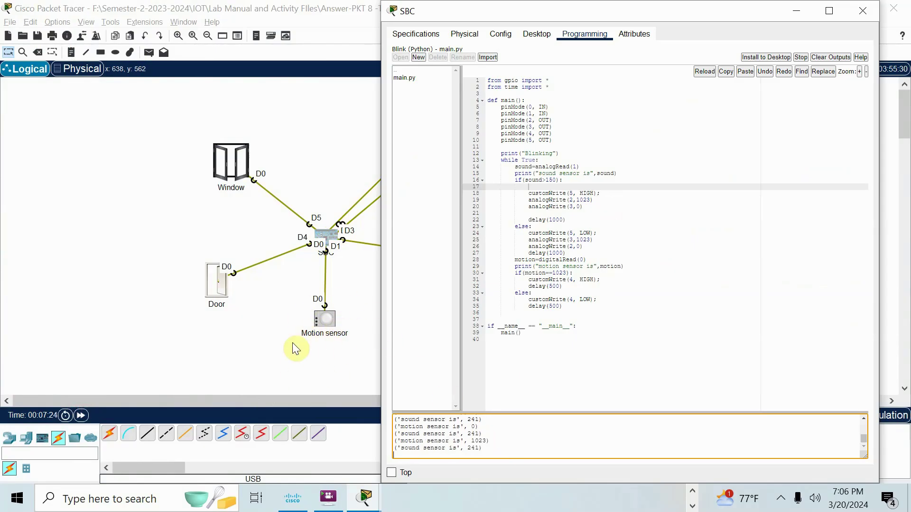
{"action": "left_click", "coordinate": [274, 360]}
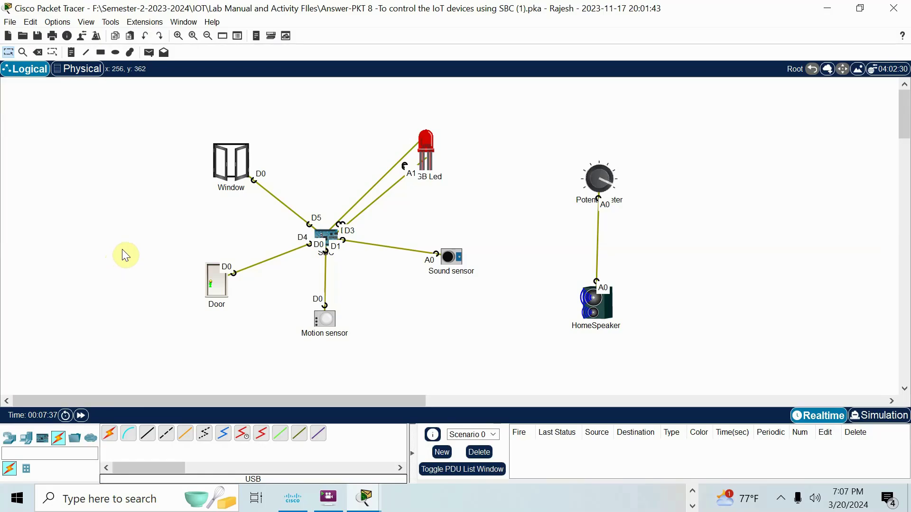
{"action": "left_click", "coordinate": [693, 492]}
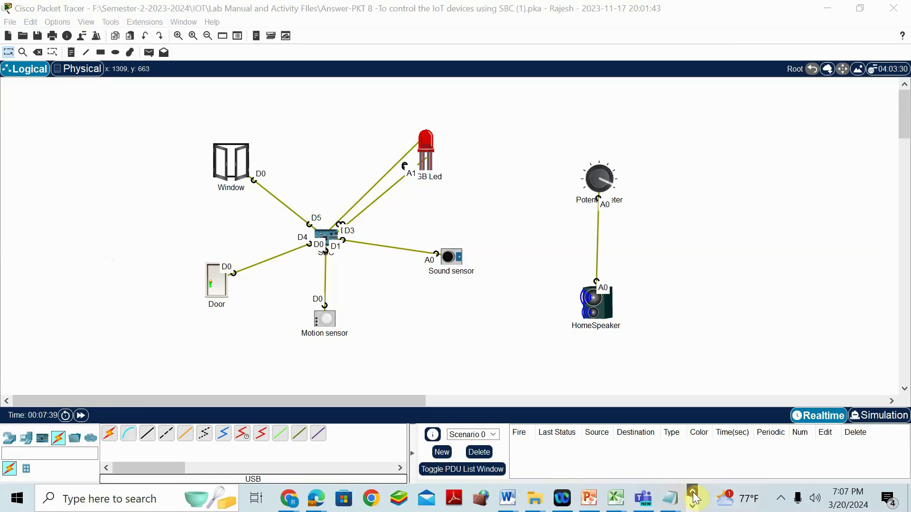
{"action": "left_click", "coordinate": [693, 506]}
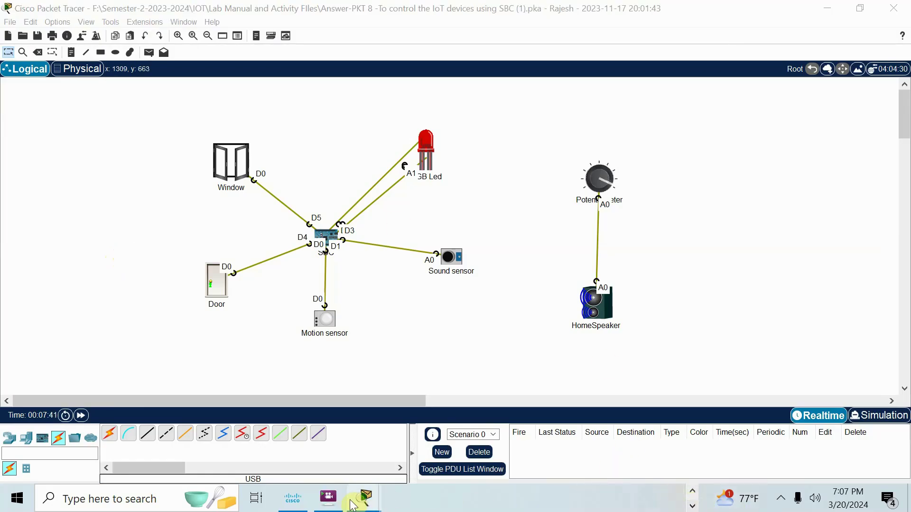